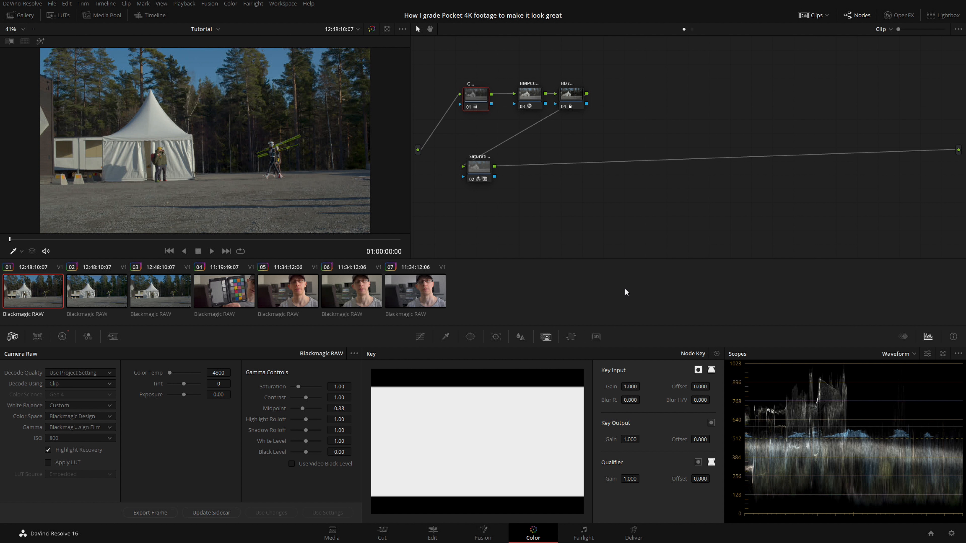
# - Review the project's Color Management settings with clip 05 selected, and close them without changes
pyautogui.click(301, 301)
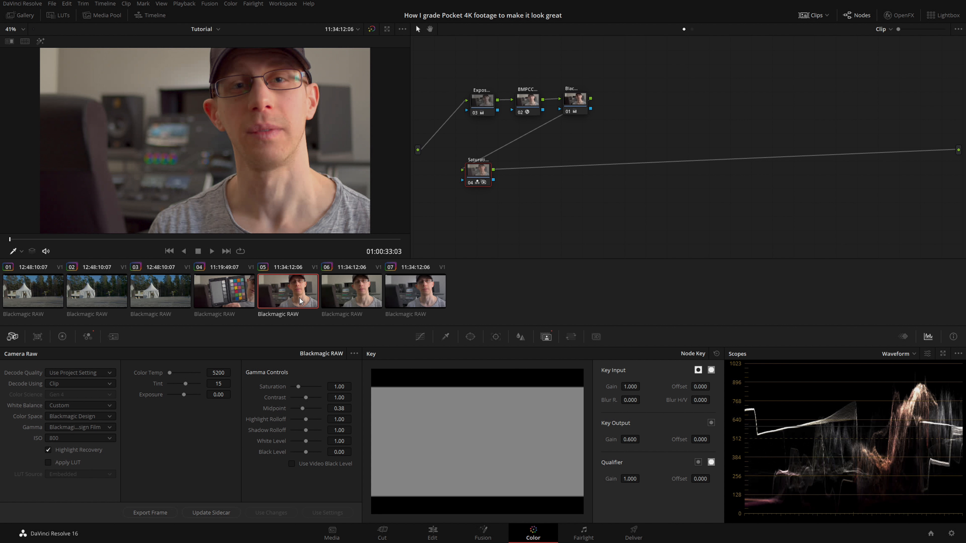
pyautogui.click(951, 534)
pyautogui.click(330, 127)
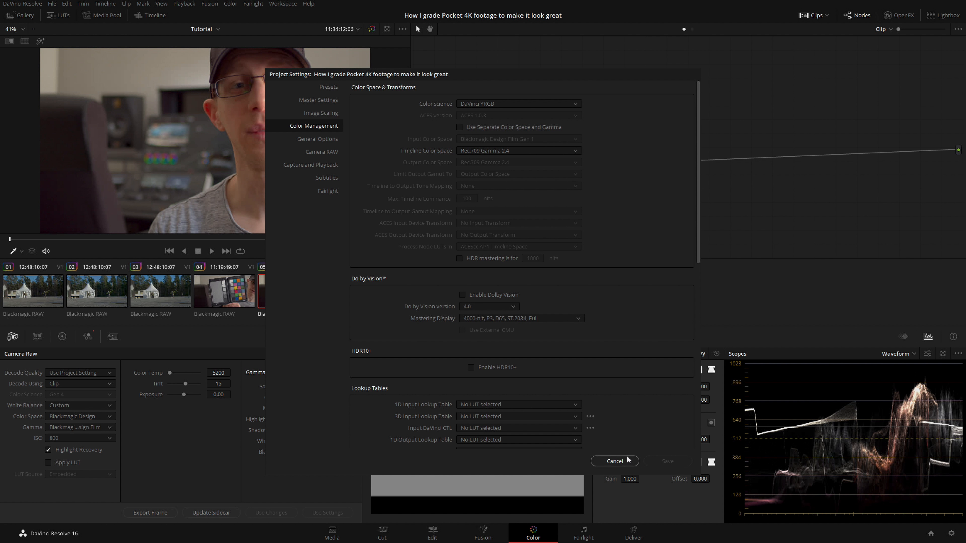
pyautogui.click(614, 461)
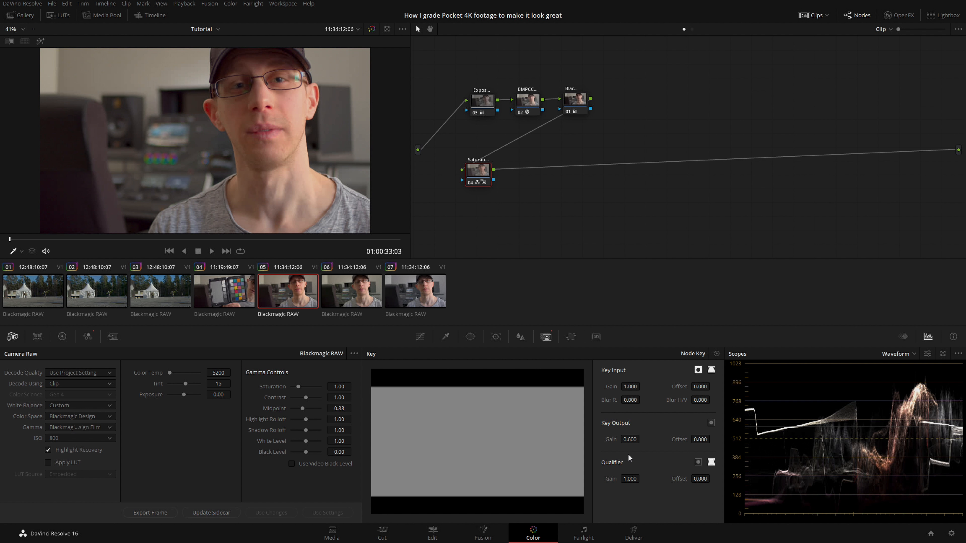
# - Turn on the picker RGB value display in the viewer and sample the grey card in clip 04
pyautogui.click(239, 299)
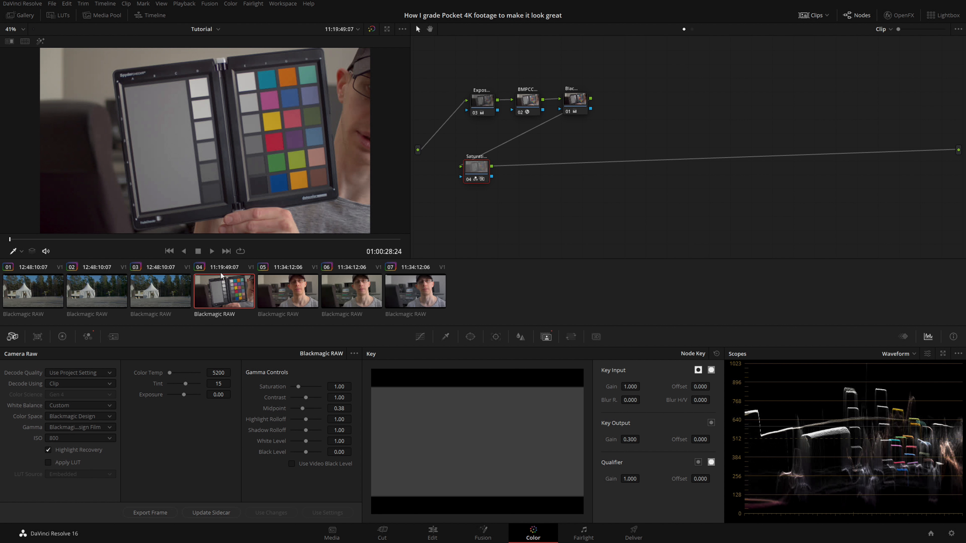
pyautogui.rightClick(191, 184)
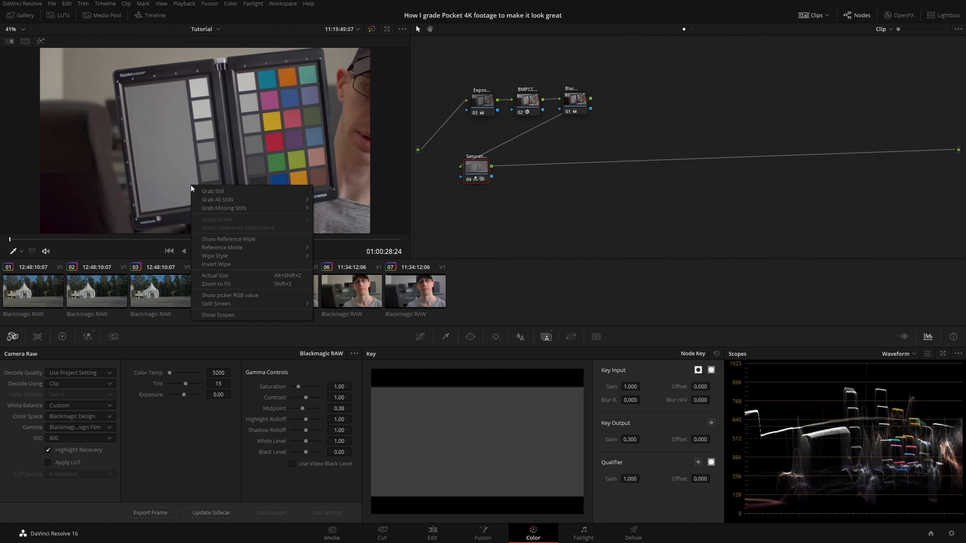
pyautogui.click(232, 295)
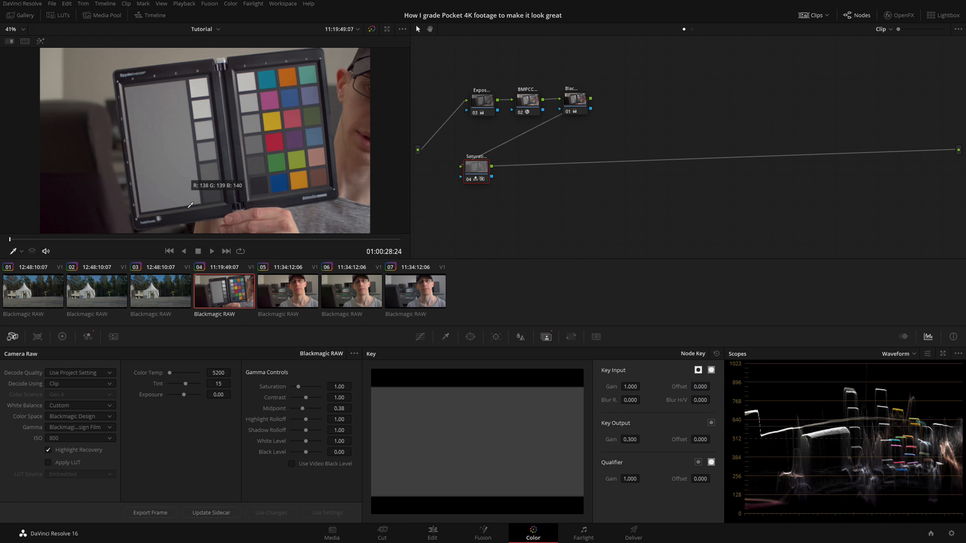
# - Set the Camera Raw color temperature of clip 05 to 4800 and its tint to 10
pyautogui.click(270, 291)
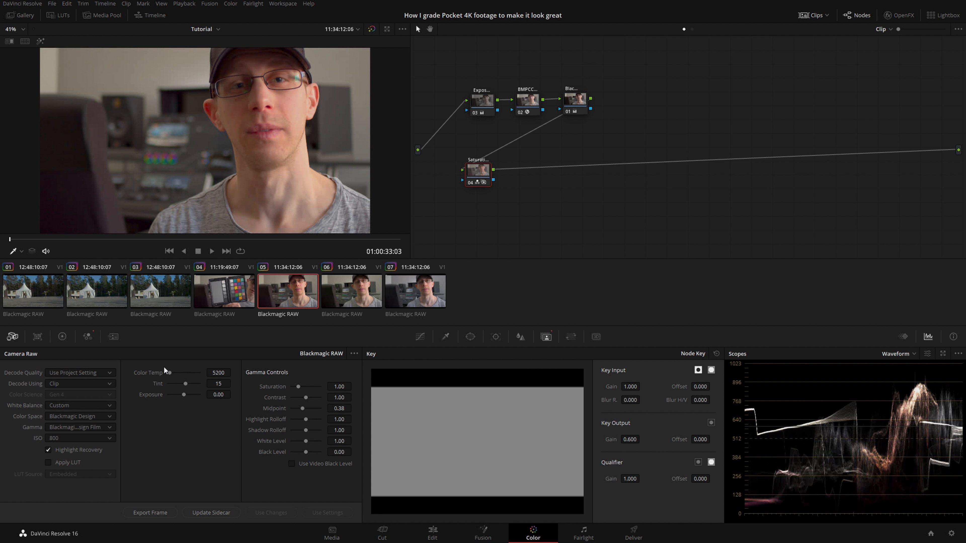
pyautogui.click(219, 373)
pyautogui.write('4800')
pyautogui.press('Return')
pyautogui.click(218, 383)
pyautogui.write('10')
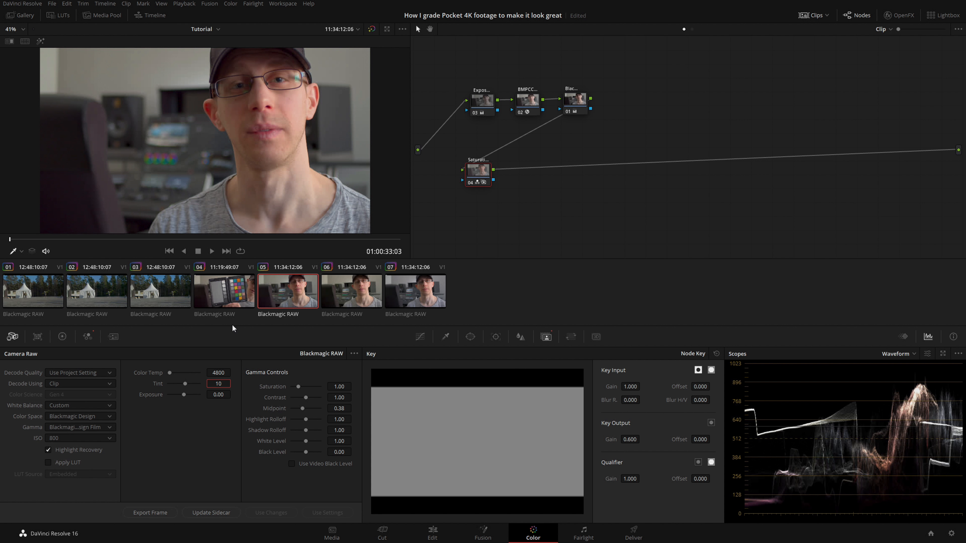
# - Set the Camera Raw color temperature of color chart clip 04 to 4800 and its tint to 10
pyautogui.click(226, 296)
pyautogui.doubleClick(221, 372)
pyautogui.write('4800')
pyautogui.press('Return')
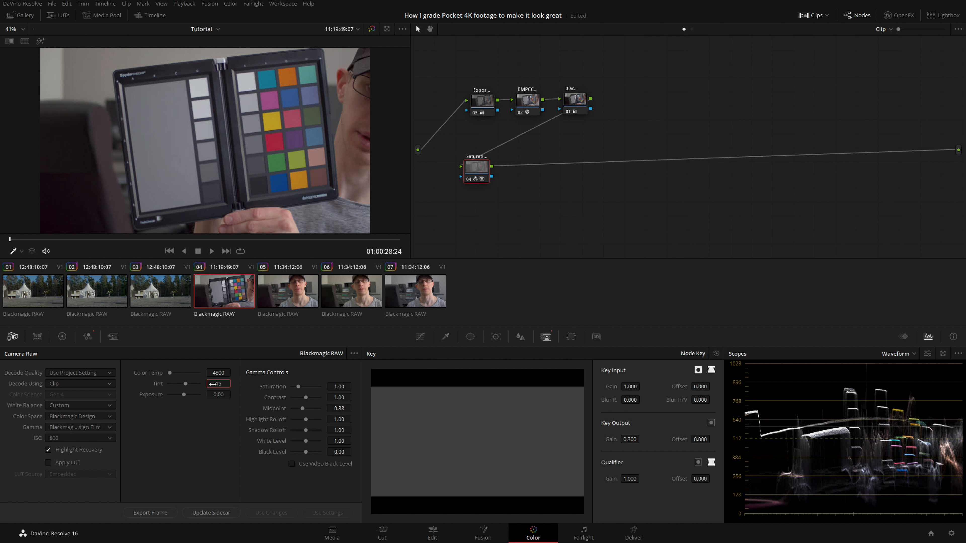
pyautogui.doubleClick(212, 383)
pyautogui.write('10')
pyautogui.press('Return')
# - Set the Camera Raw color temperature of clip 05 to 5200 and its tint to 15
pyautogui.click(283, 289)
pyautogui.click(219, 373)
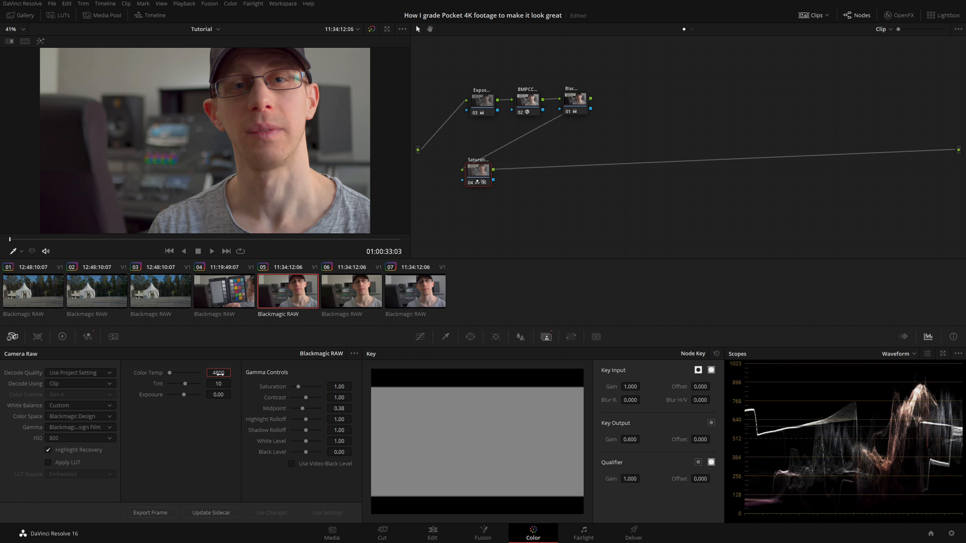
pyautogui.write('5200')
pyautogui.press('Return')
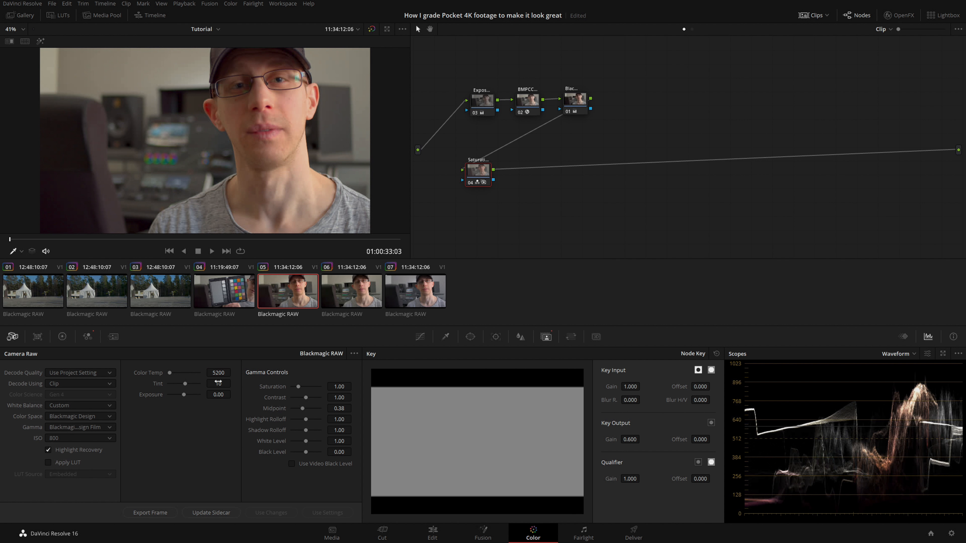
pyautogui.click(218, 383)
pyautogui.moveTo(218, 383); pyautogui.dragTo(219, 383)
# - Review clip 05's Camera Raw color space, gamma and ISO options without changing them
pyautogui.click(102, 416)
pyautogui.click(97, 425)
pyautogui.click(98, 425)
pyautogui.click(96, 438)
pyautogui.click(110, 437)
pyautogui.click(109, 438)
# - Examine the exposure node's primary wheels and the BMPCC node's Color Space Transform input color space and input gamma
pyautogui.click(483, 100)
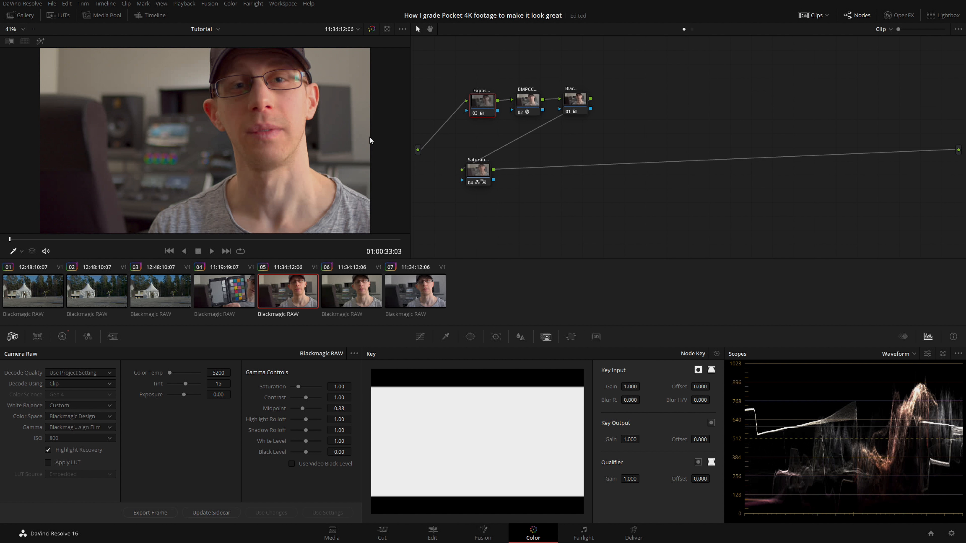
pyautogui.click(61, 337)
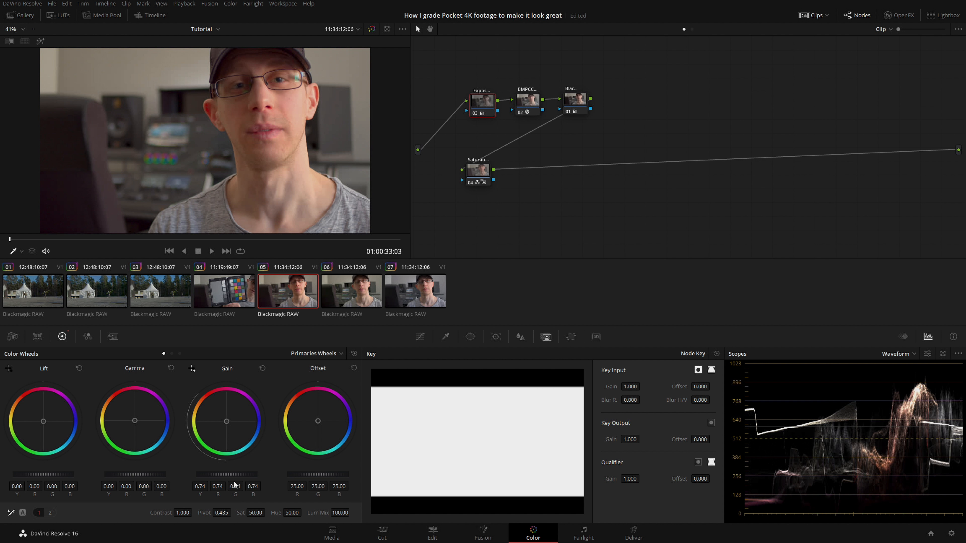
pyautogui.click(521, 101)
pyautogui.click(910, 16)
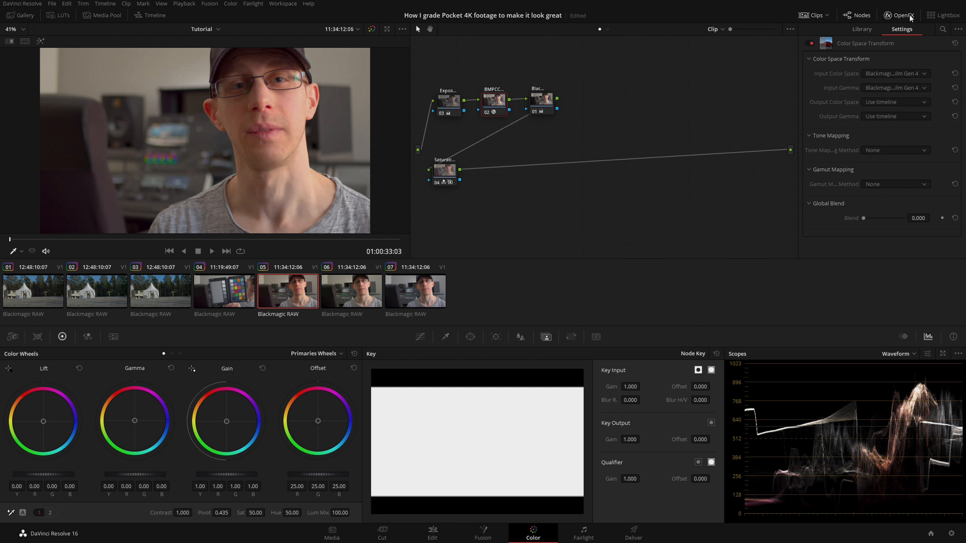
pyautogui.click(896, 74)
pyautogui.click(896, 74)
pyautogui.click(894, 89)
pyautogui.click(894, 88)
pyautogui.click(899, 17)
# - Examine the black level node's lift and the saturation node's RGB Mixer and key output gain
pyautogui.click(570, 103)
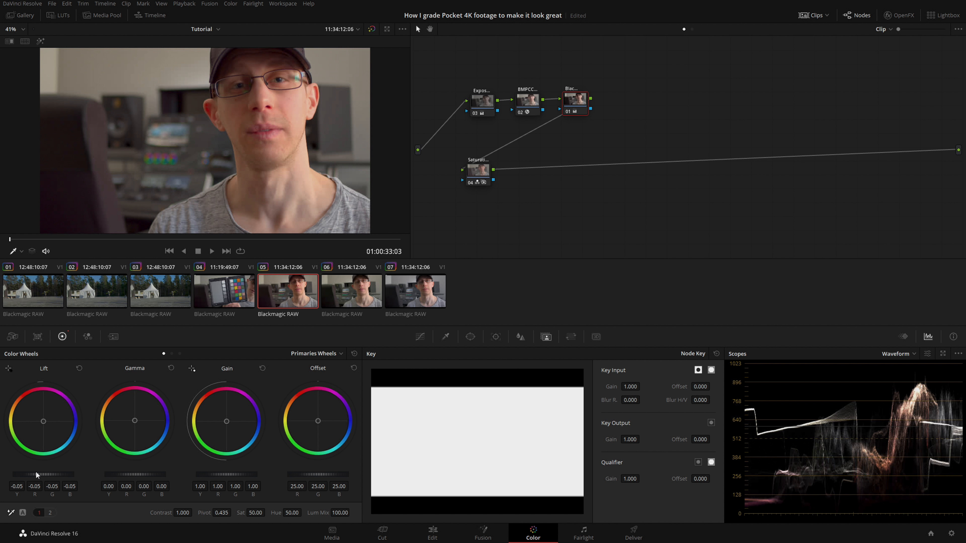
pyautogui.click(87, 337)
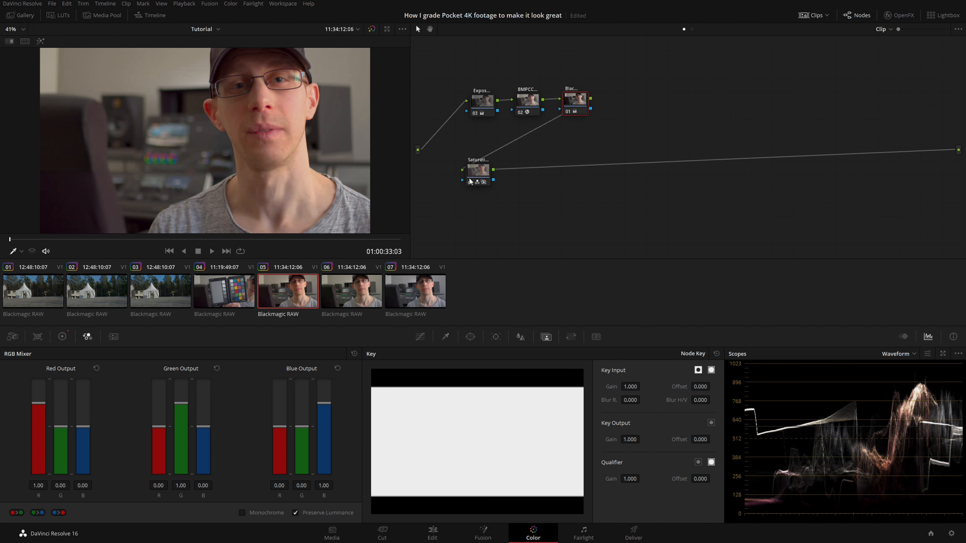
pyautogui.click(473, 172)
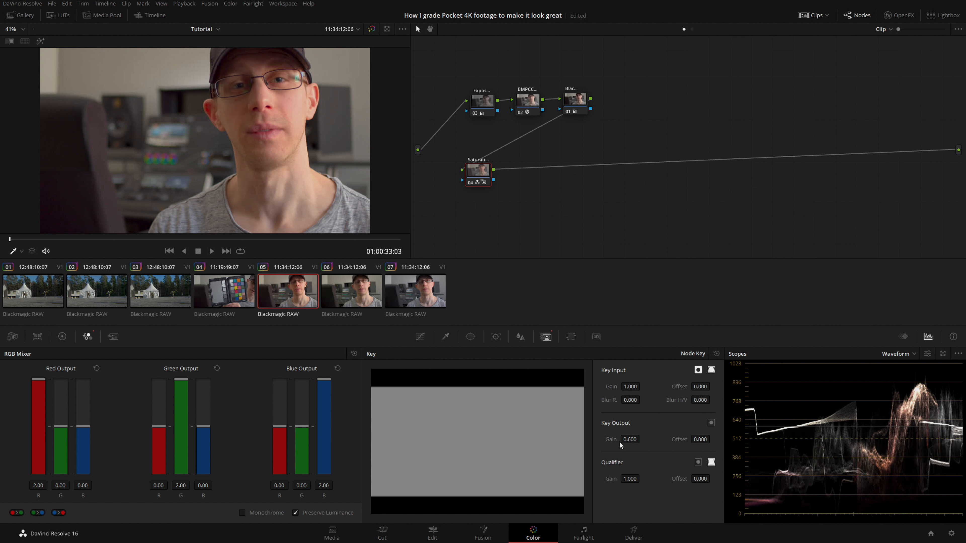
# - Select the P4Ka Daylight (LogC) 3D LUT for the P4K node of clip 06
pyautogui.click(368, 306)
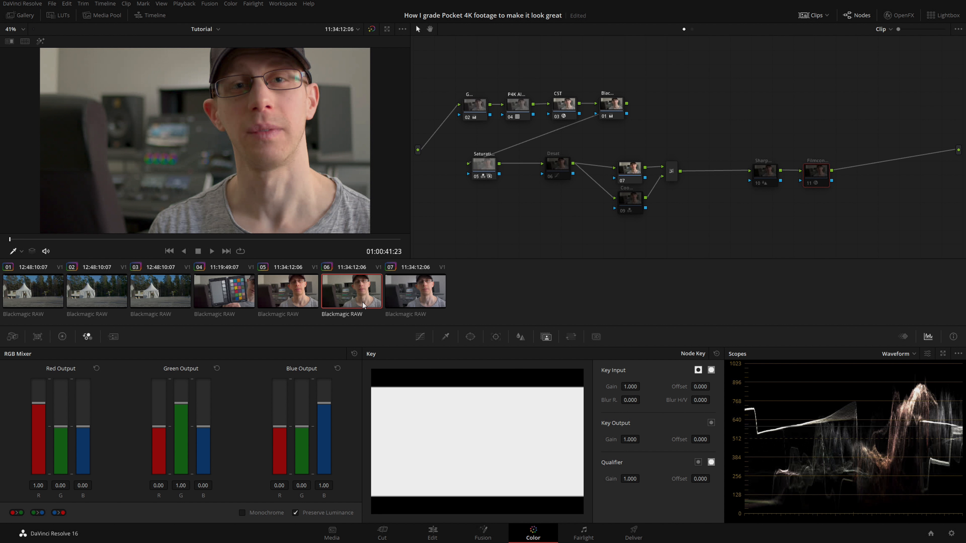
pyautogui.rightClick(517, 102)
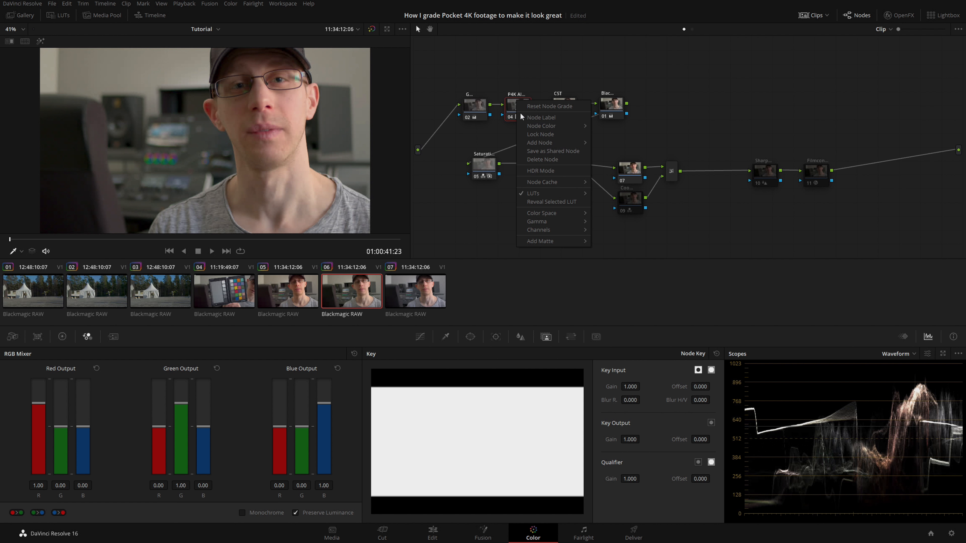
pyautogui.moveTo(552, 193)
pyautogui.moveTo(610, 219)
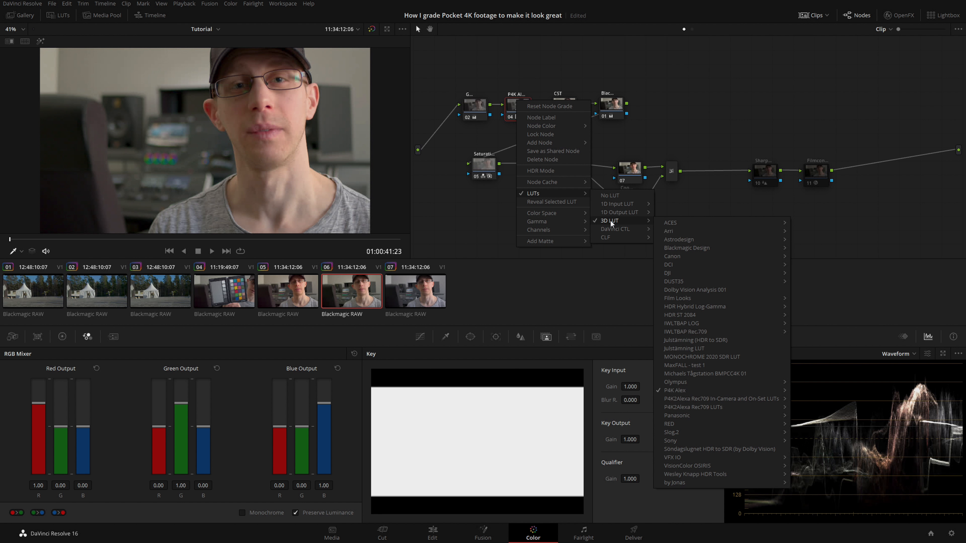
pyautogui.moveTo(688, 388)
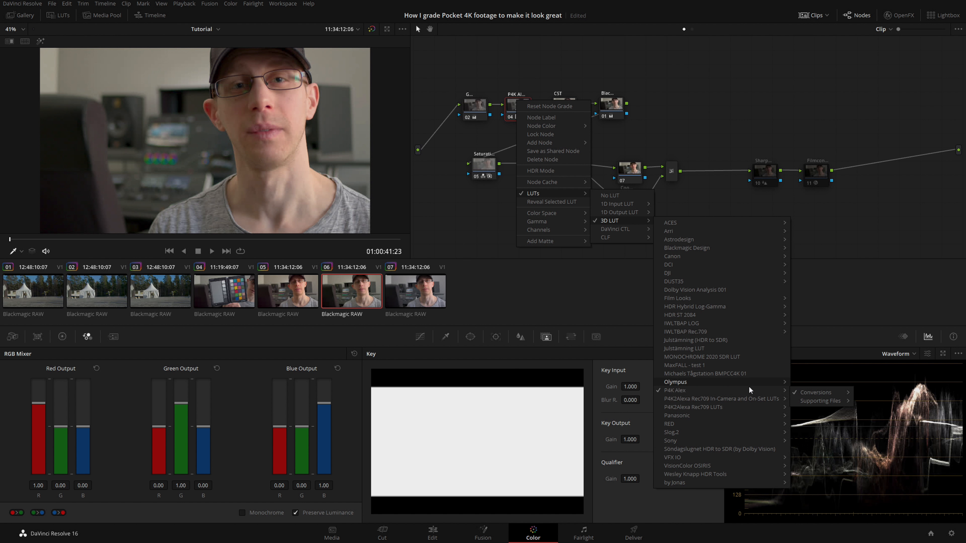
pyautogui.moveTo(797, 393)
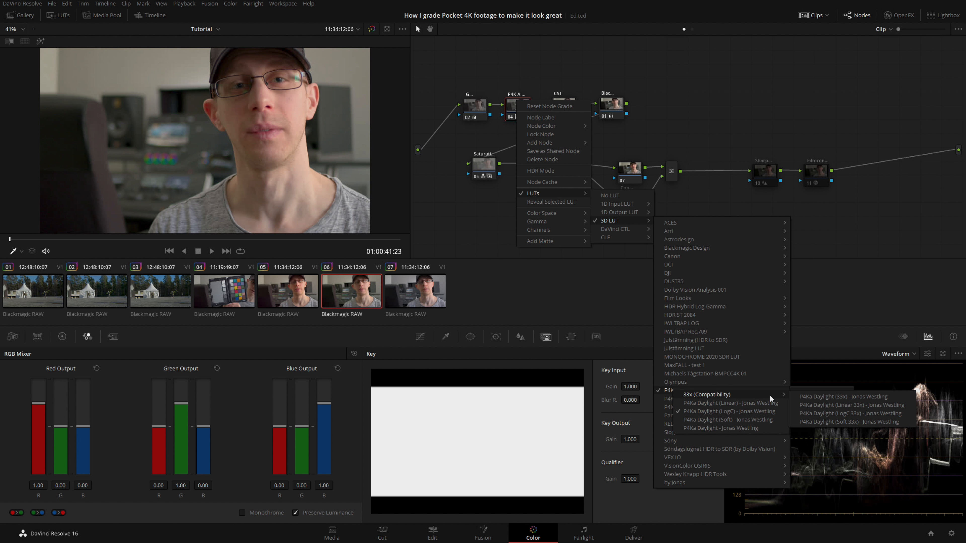
pyautogui.click(758, 411)
# - Examine the Color Space Transform settings of clip 06's CST node, and hide the effect settings again
pyautogui.click(563, 106)
pyautogui.click(900, 16)
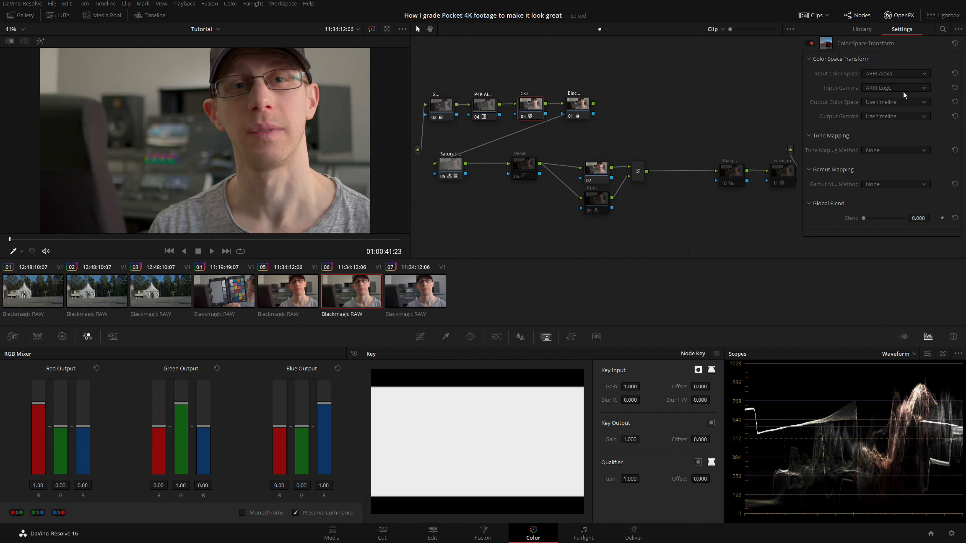
pyautogui.click(902, 15)
# - Compare the grades of clips 05 and 06 by switching repeatedly between them, ending on clip 06
pyautogui.press('Up')
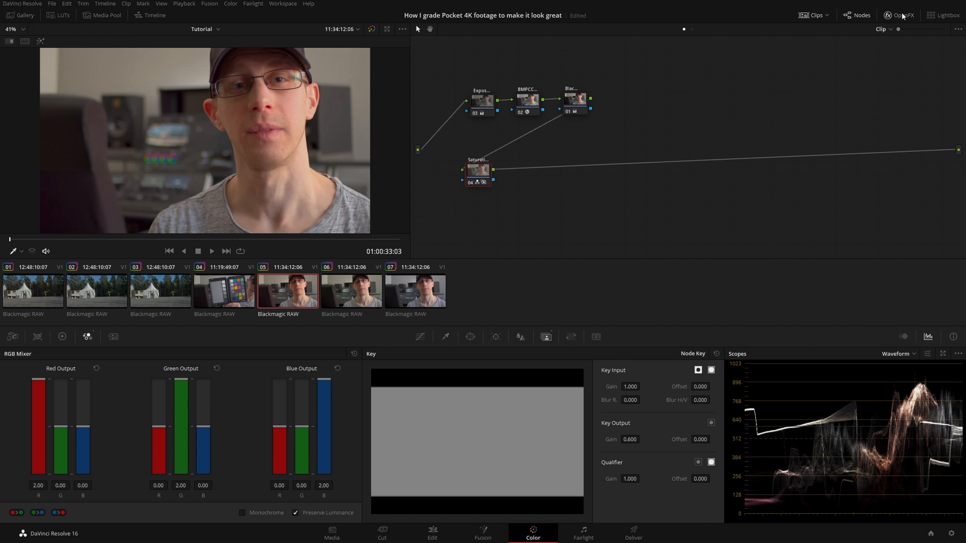
pyautogui.press('Down')
pyautogui.press('Up')
pyautogui.press('Down')
pyautogui.press('Up')
pyautogui.press('Down')
pyautogui.press('Up')
pyautogui.press('Down')
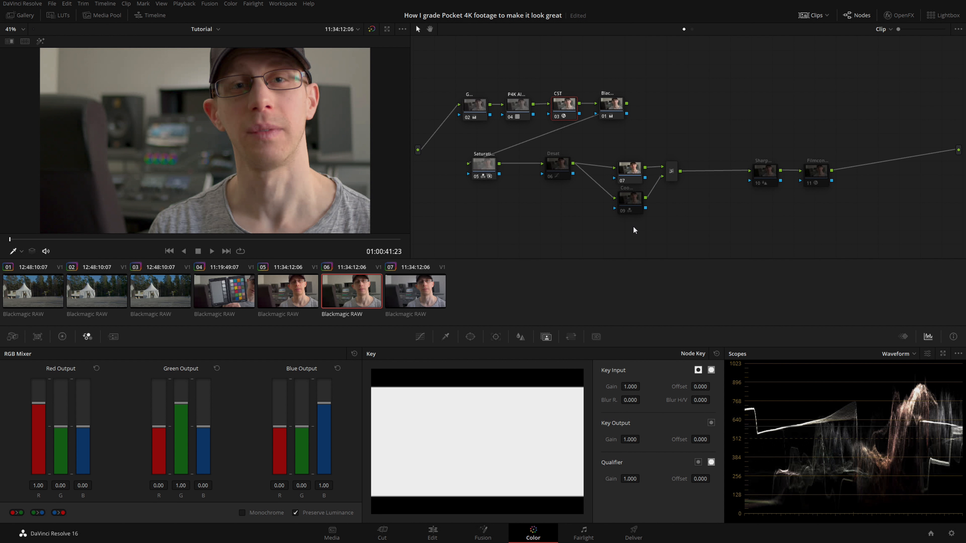
# - Enable the Desat node of clip 06 and show its Sat Vs Sat curve
pyautogui.click(561, 162)
pyautogui.hotkey('ctrl', 'd')
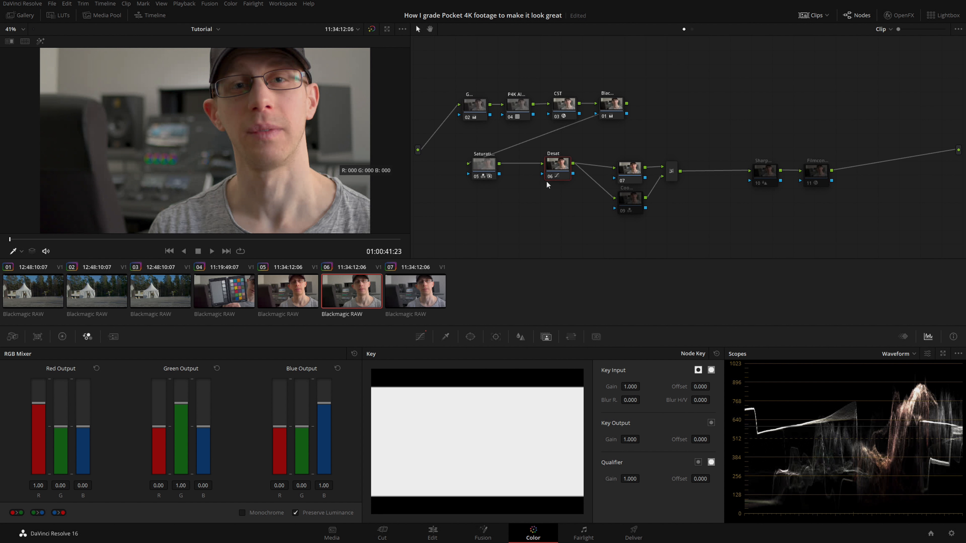
pyautogui.hotkey('ctrl', 'd')
pyautogui.click(422, 336)
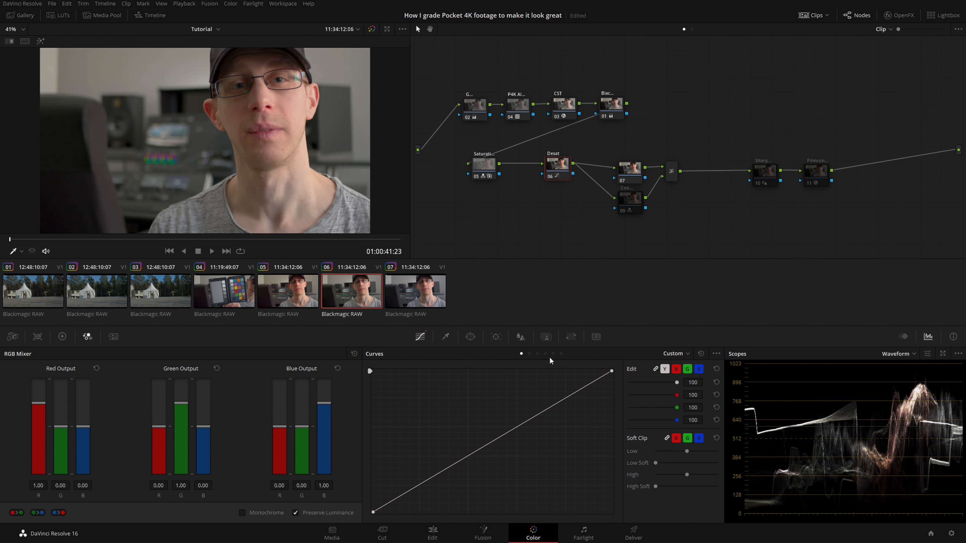
pyautogui.click(561, 354)
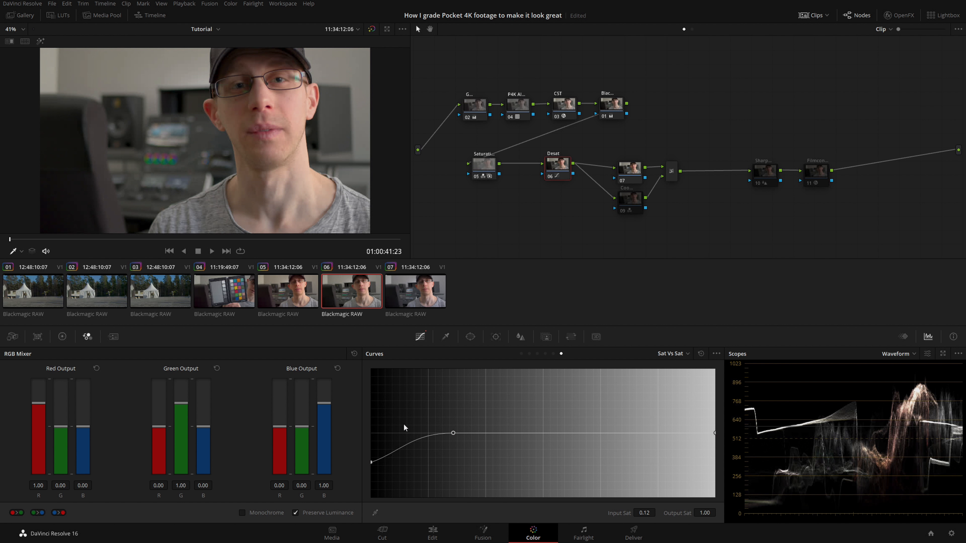
# - Enable parallel node 09 of clip 06 and select Y'UV as its color space
pyautogui.click(630, 202)
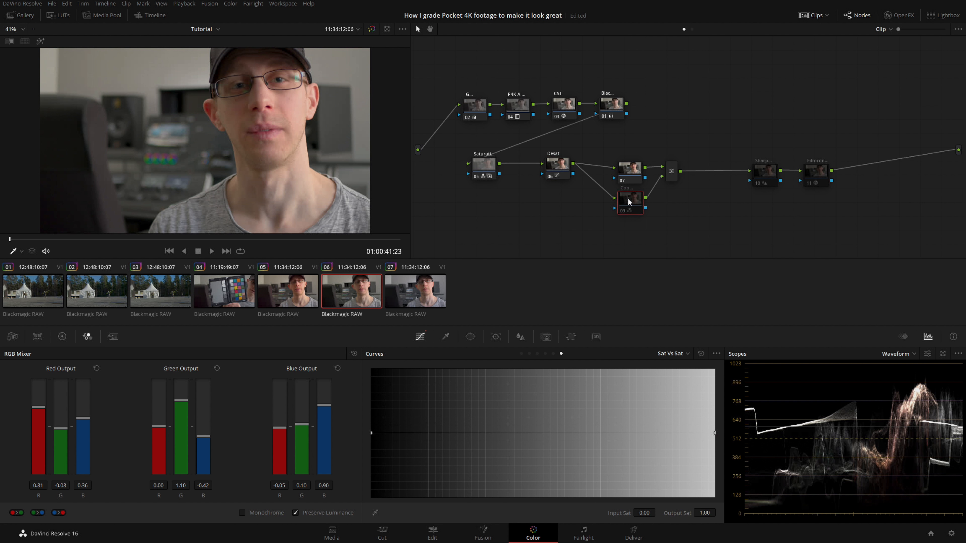
pyautogui.hotkey('ctrl', 'd')
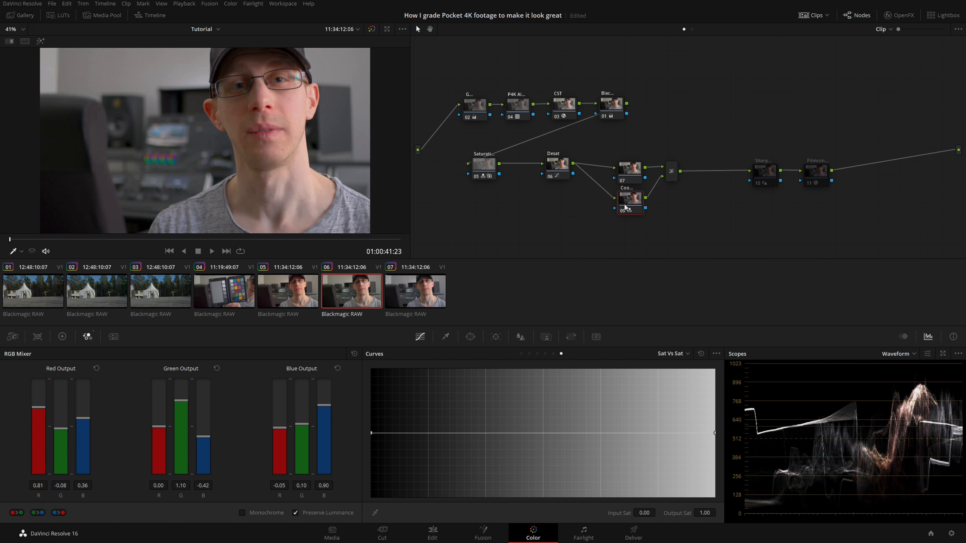
pyautogui.rightClick(625, 205)
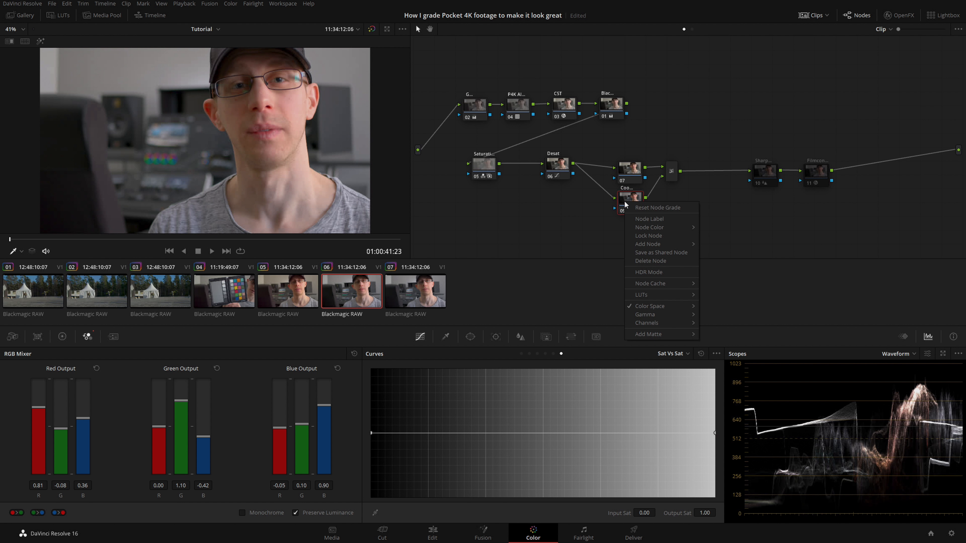
pyautogui.moveTo(665, 311)
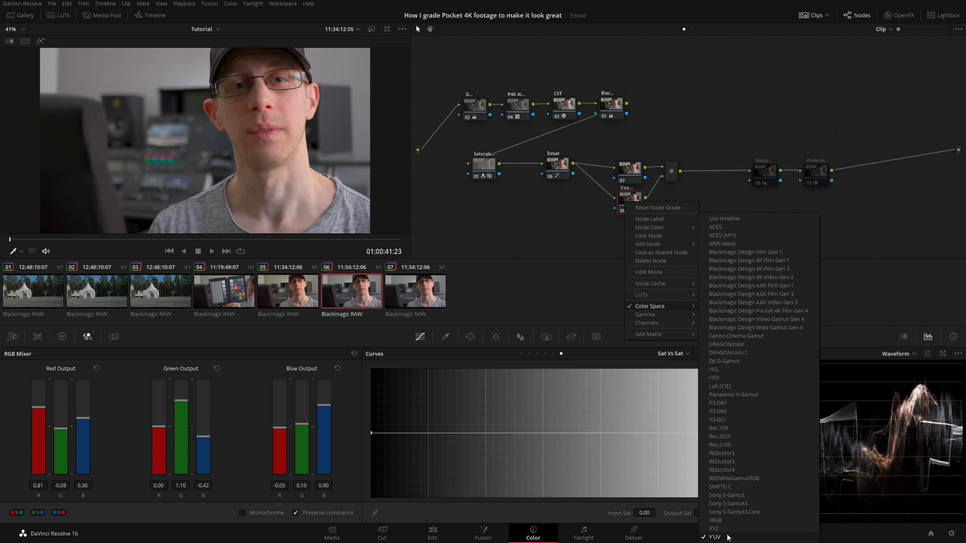
pyautogui.click(715, 536)
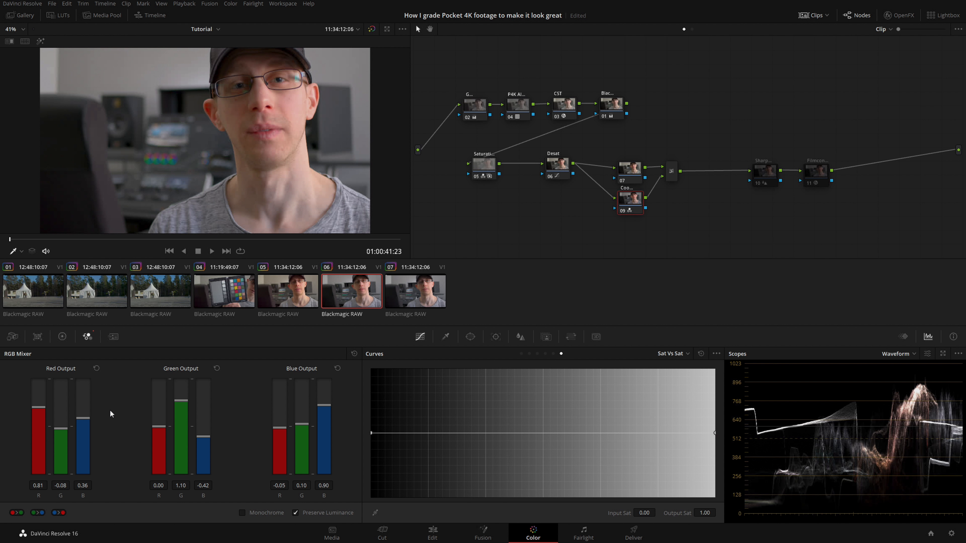
# - Compare the image with and without node 09 by toggling the node, leaving it enabled
pyautogui.click(623, 209)
pyautogui.click(622, 210)
pyautogui.click(623, 210)
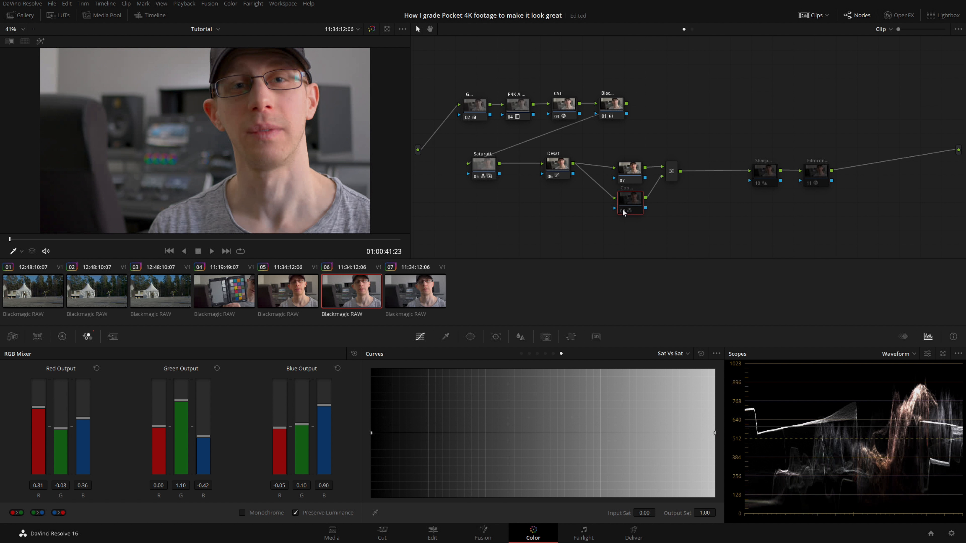
pyautogui.click(623, 210)
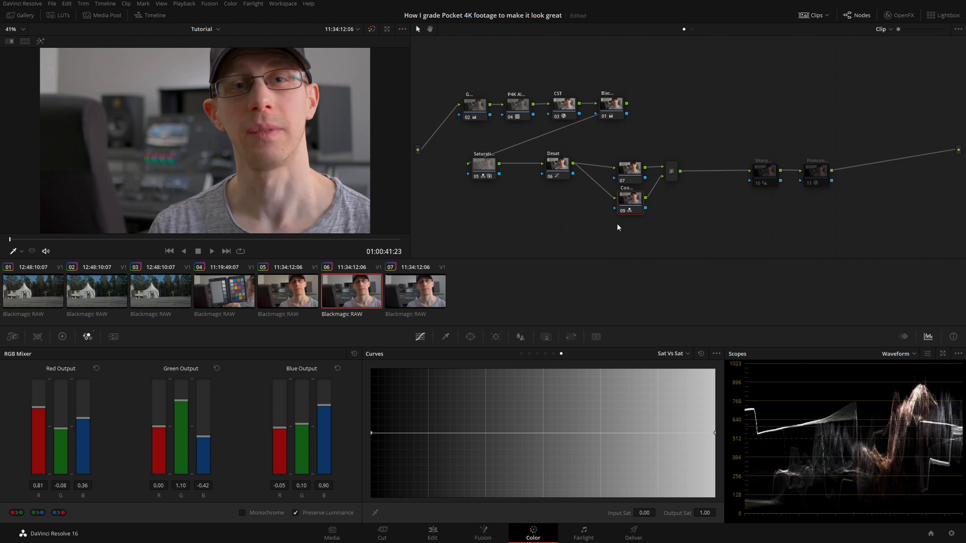
# - Set the layer mixer's composite mode to Color and toggle node 07 off and on to check the blend
pyautogui.click(671, 171)
pyautogui.rightClick(671, 171)
pyautogui.moveTo(699, 228)
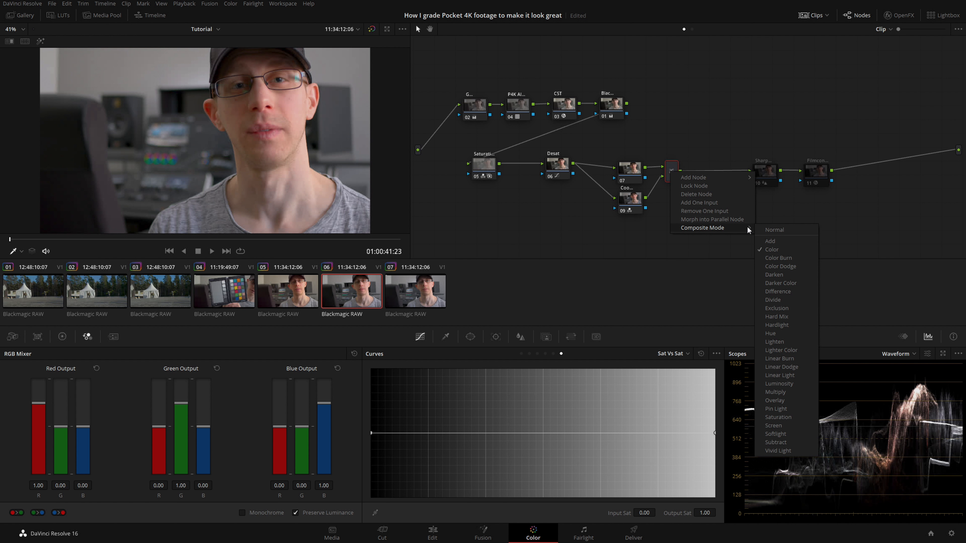
pyautogui.click(772, 249)
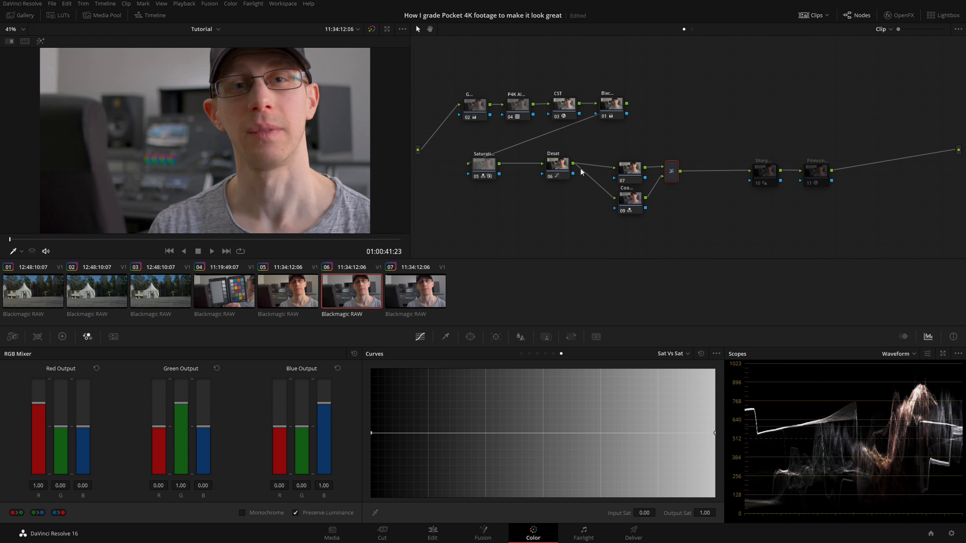
pyautogui.click(622, 180)
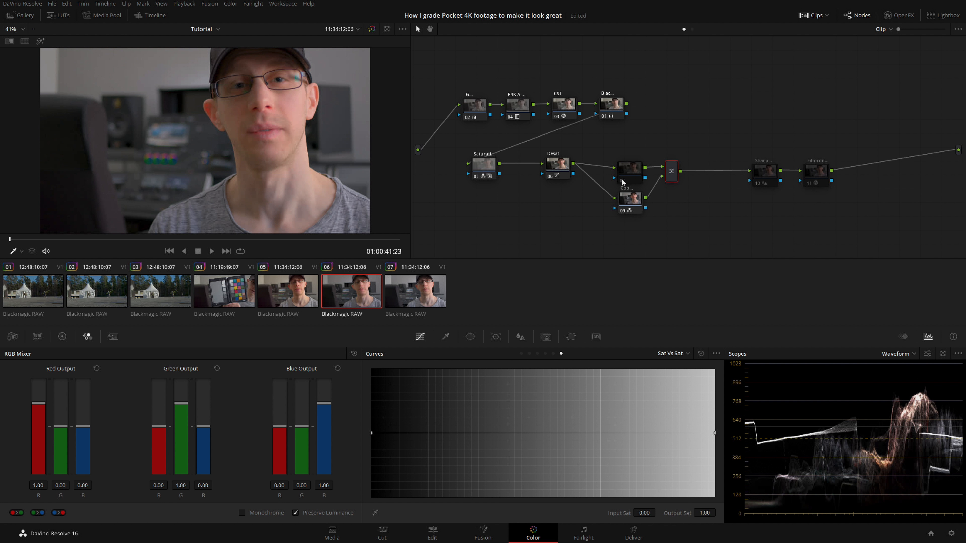
pyautogui.click(623, 181)
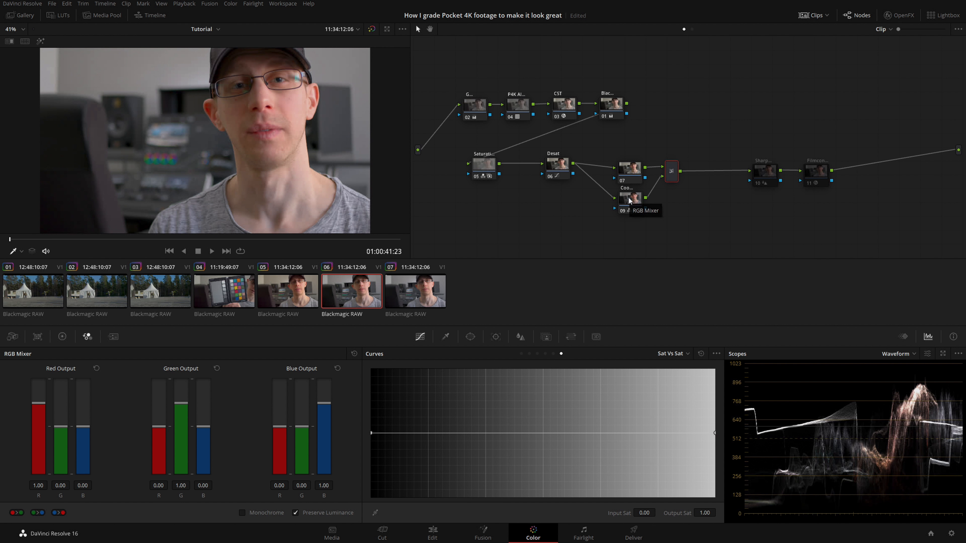
# - Expand the vectorscope, compare the image with and without node 09 on it, and close it to return to the waveform
pyautogui.click(942, 353)
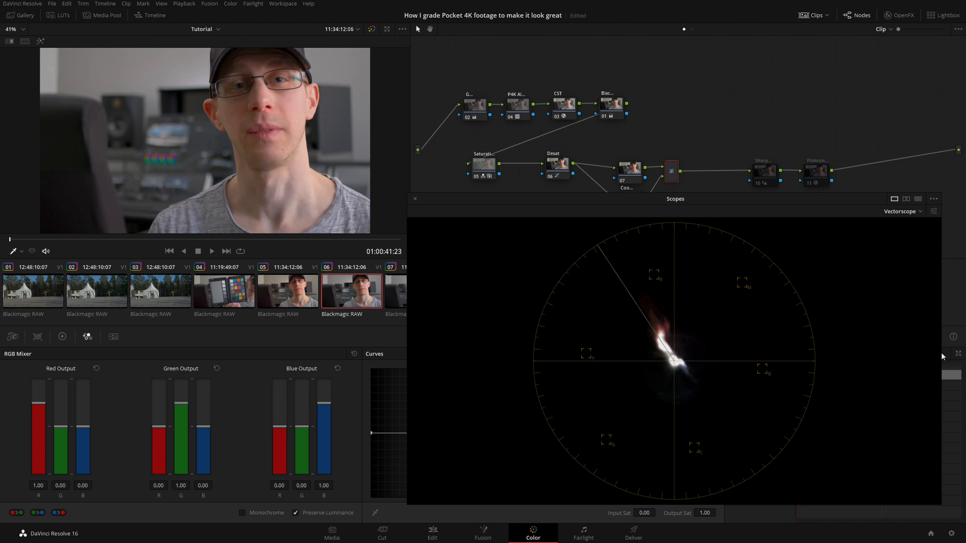
pyautogui.moveTo(676, 199); pyautogui.dragTo(677, 214)
pyautogui.click(626, 201)
pyautogui.hotkey('ctrl', 'd')
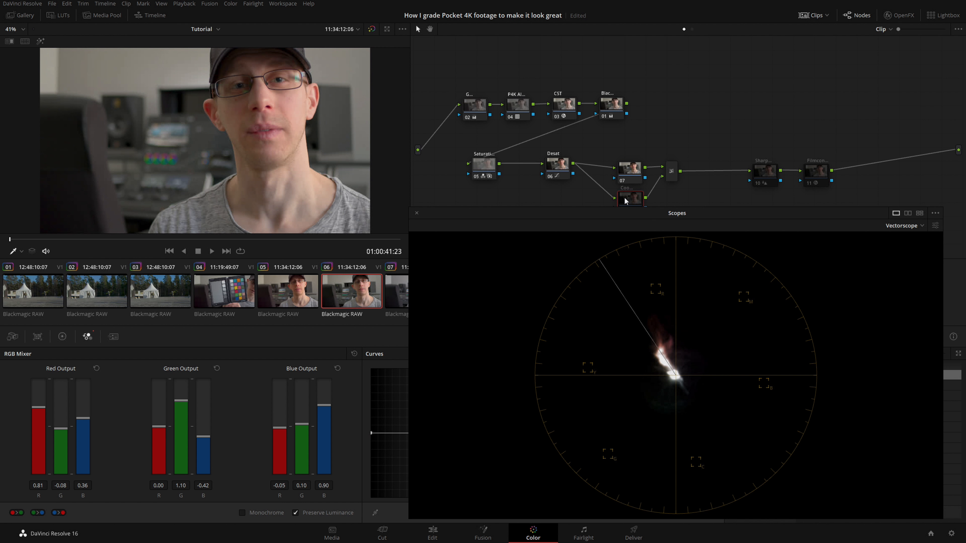
pyautogui.hotkey('ctrl', 'd')
pyautogui.hotkey('ctrl', 'd')
pyautogui.hotkey('ctrl', 'd')
pyautogui.hotkey('ctrl', 'd')
pyautogui.hotkey('ctrl', 'd')
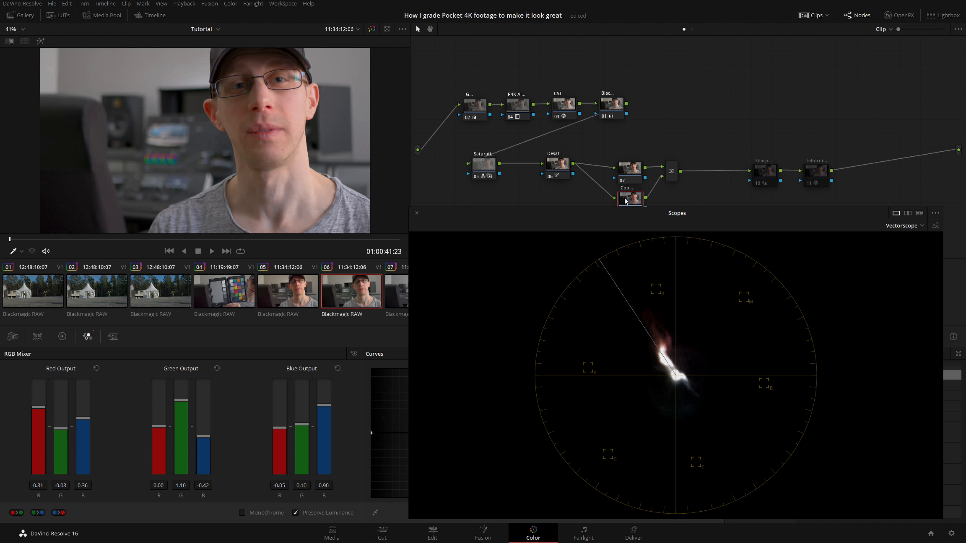
pyautogui.click(417, 212)
pyautogui.click(928, 336)
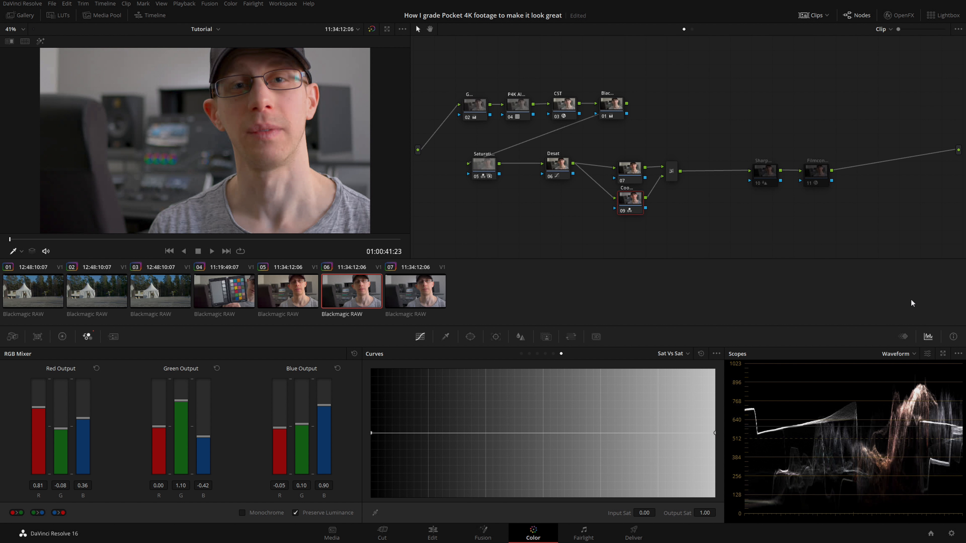
# - Show the red lift node of clip 07 in the Primaries Bars to inspect its lift adjustment
pyautogui.click(443, 302)
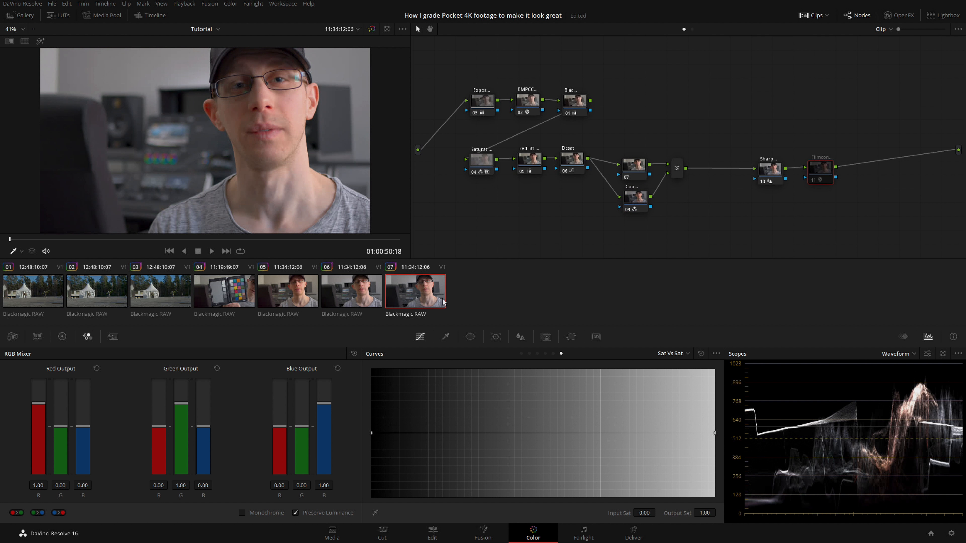
pyautogui.click(525, 171)
pyautogui.click(62, 336)
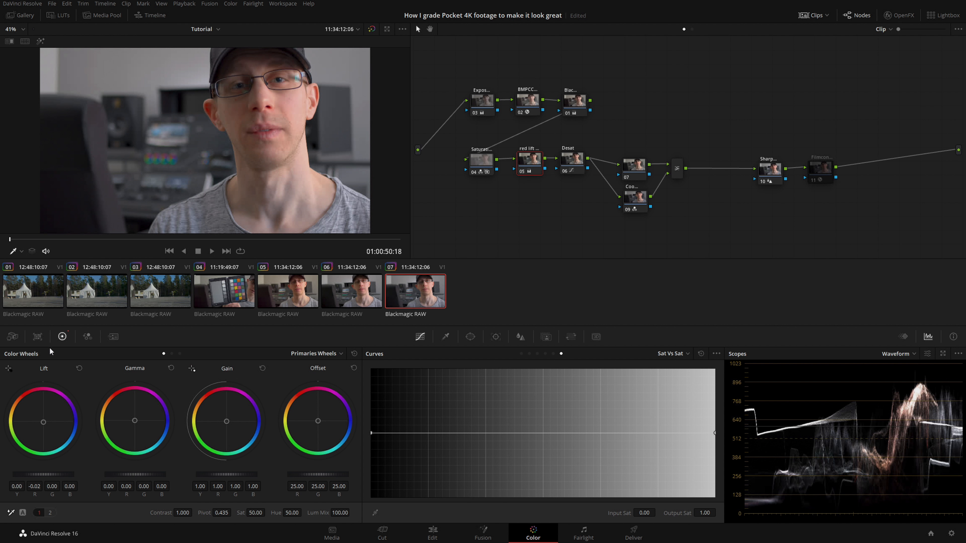
pyautogui.click(172, 354)
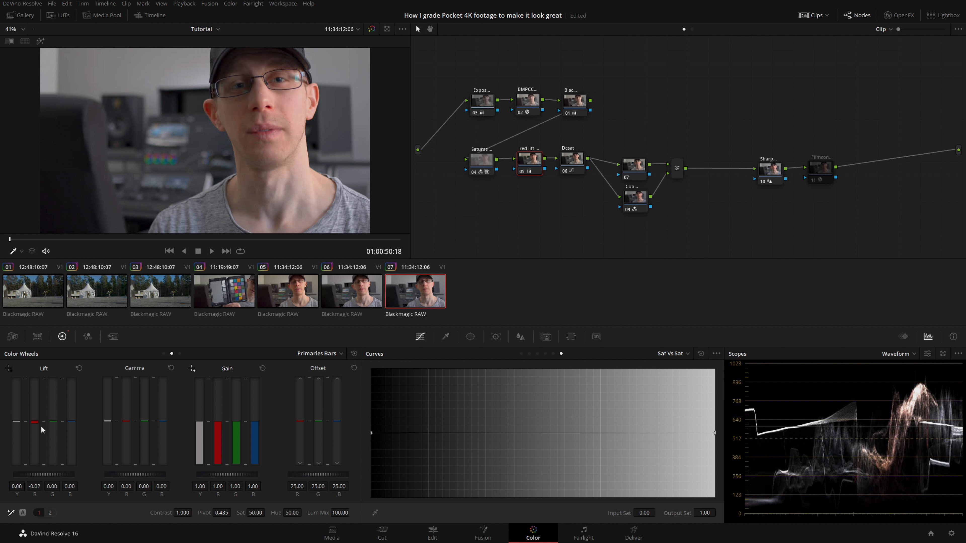
# - Compare the grades of clips 05, 06 and 07 by switching repeatedly between them, ending on clip 06
pyautogui.click(347, 300)
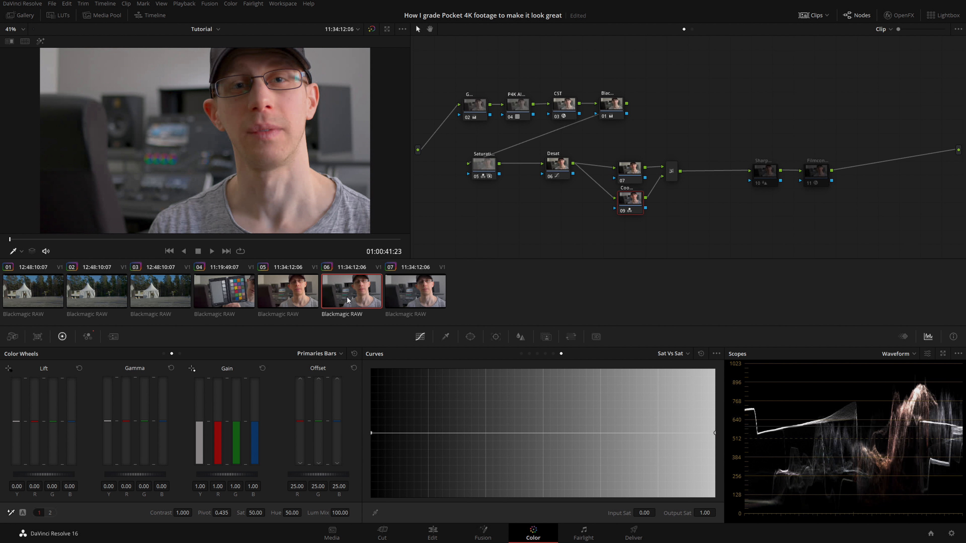
pyautogui.press('Down')
pyautogui.press('Up')
pyautogui.press('Down')
pyautogui.click(298, 292)
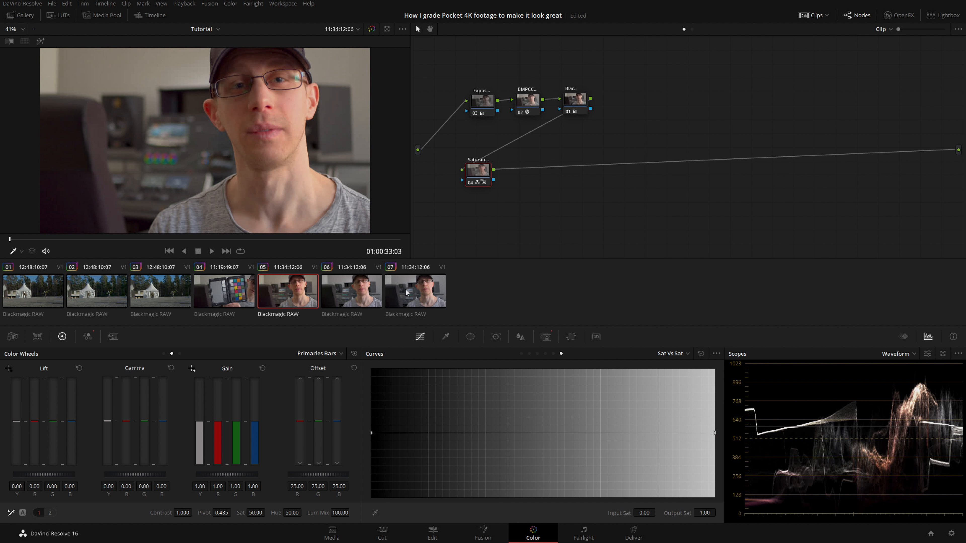
pyautogui.click(415, 292)
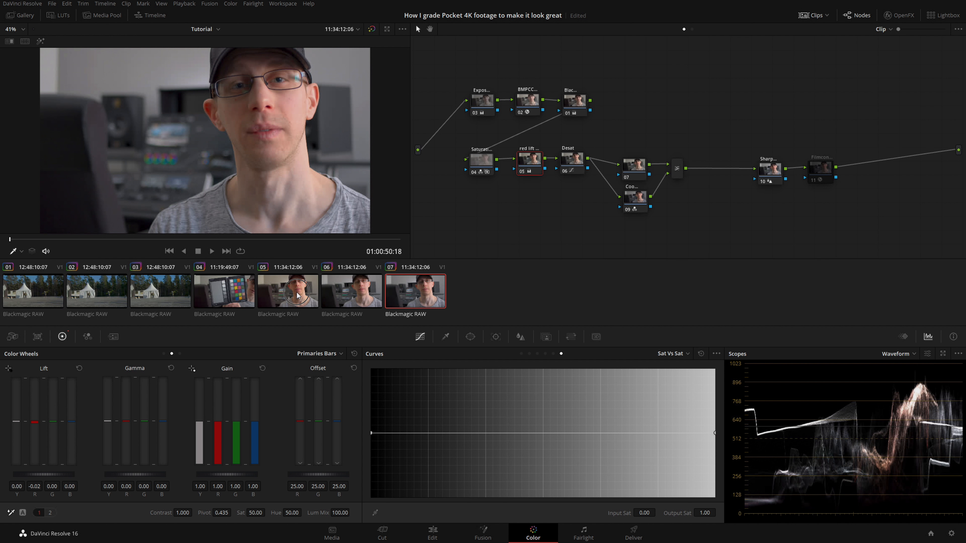
pyautogui.click(299, 293)
pyautogui.click(406, 291)
pyautogui.press('Up')
pyautogui.press('Down')
pyautogui.press('Up')
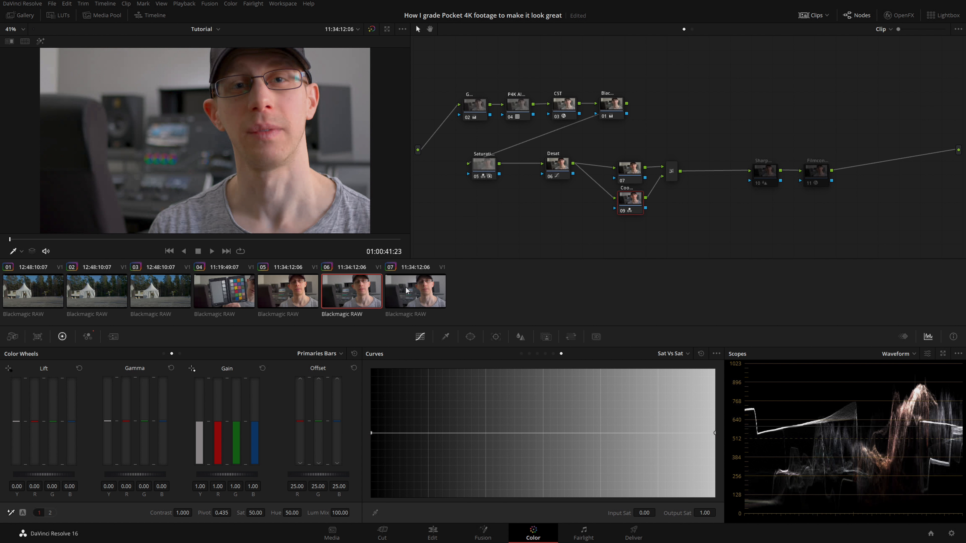
pyautogui.press('Down')
pyautogui.press('Up')
# - Enable sharpening node 10 and FilmConvert node 11 of clip 06
pyautogui.click(762, 179)
pyautogui.click(758, 184)
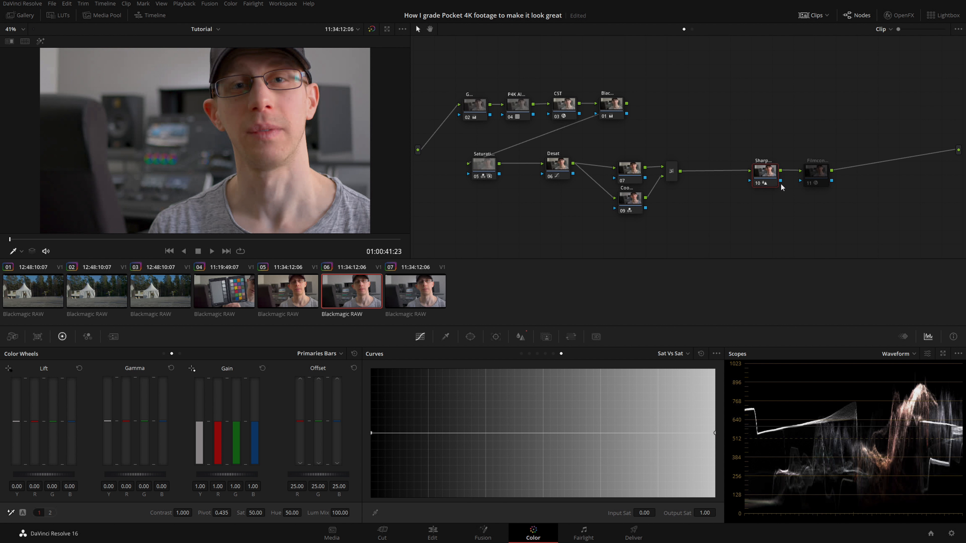
pyautogui.click(815, 176)
pyautogui.click(811, 183)
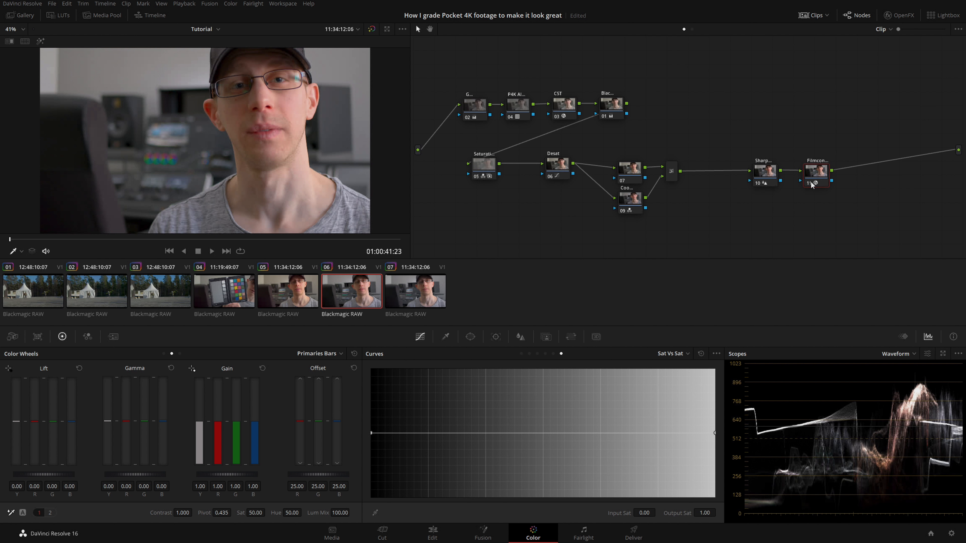
# - Examine the FilmConvert node's effect settings, including the available film stocks and film sizes, then close the settings
pyautogui.click(895, 18)
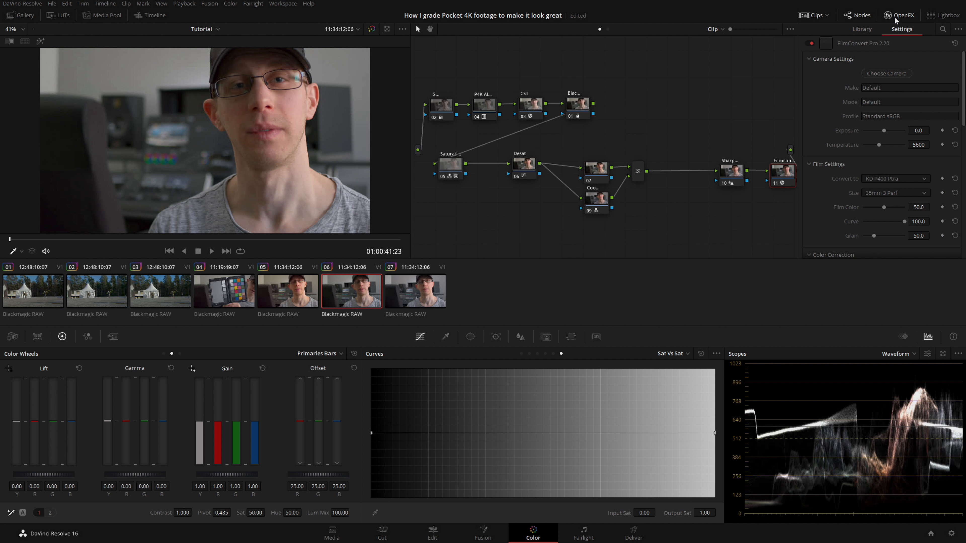
pyautogui.click(895, 179)
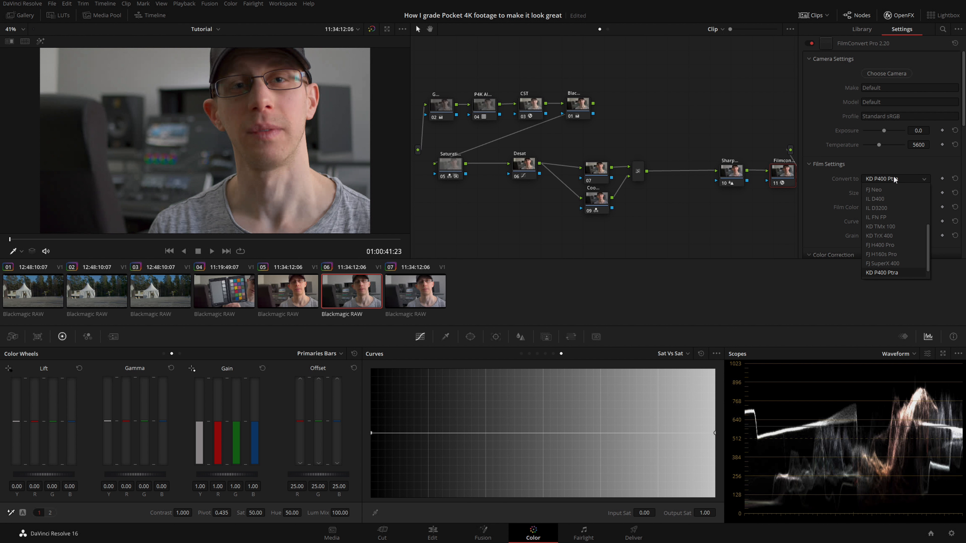
pyautogui.click(894, 179)
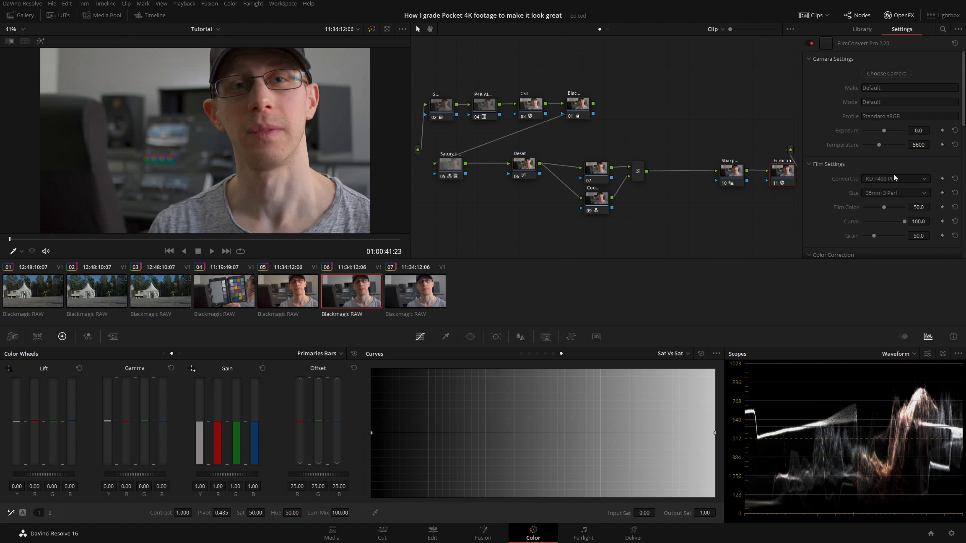
pyautogui.click(897, 194)
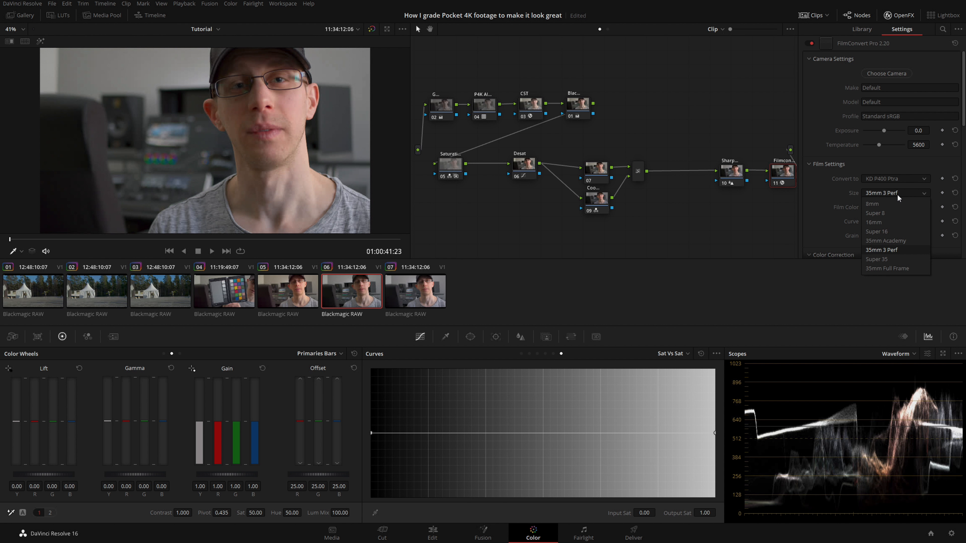
pyautogui.click(896, 193)
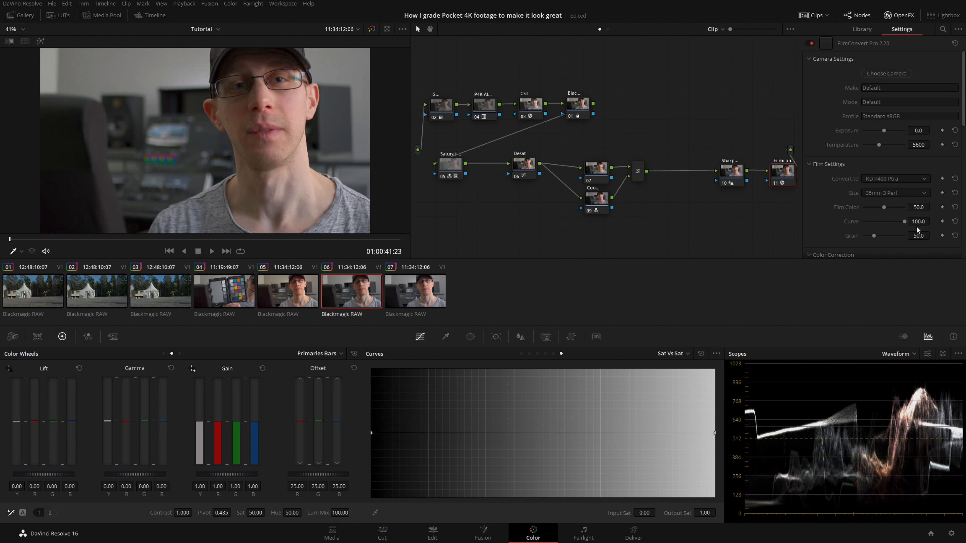
pyautogui.click(900, 16)
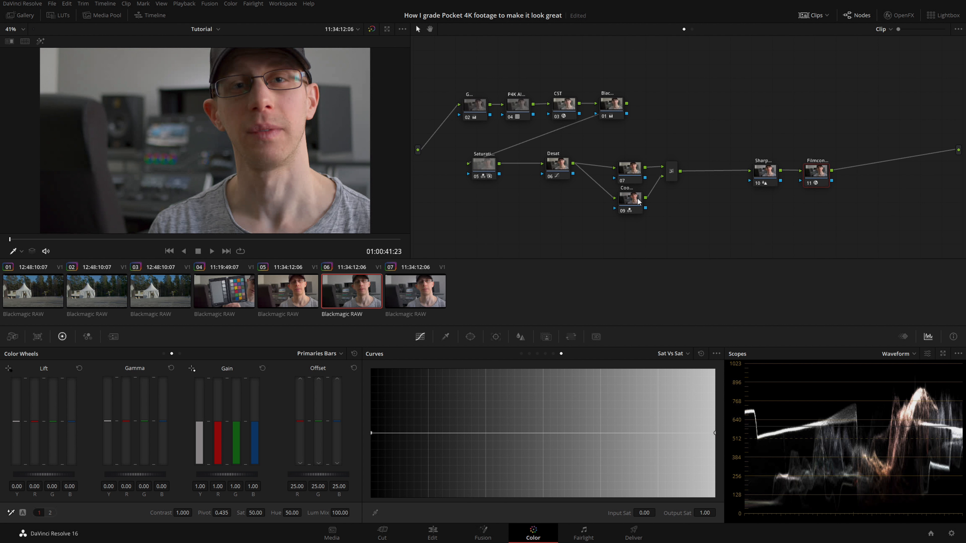
# - Compare the image with and without the FilmConvert node by toggling it repeatedly, leaving it enabled
pyautogui.hotkey('ctrl', 'd')
pyautogui.hotkey('ctrl', 'd')
pyautogui.hotkey('ctrl', 'd')
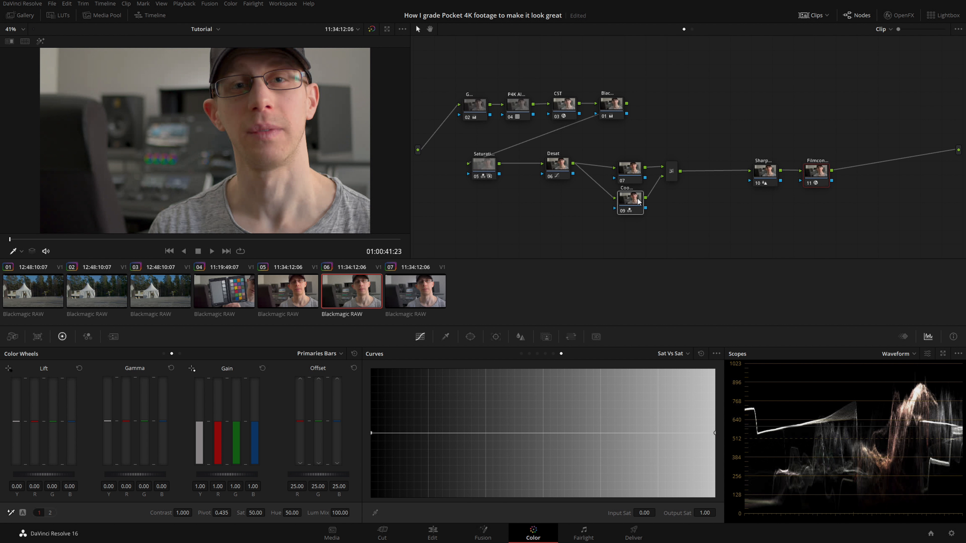
pyautogui.hotkey('ctrl', 'd')
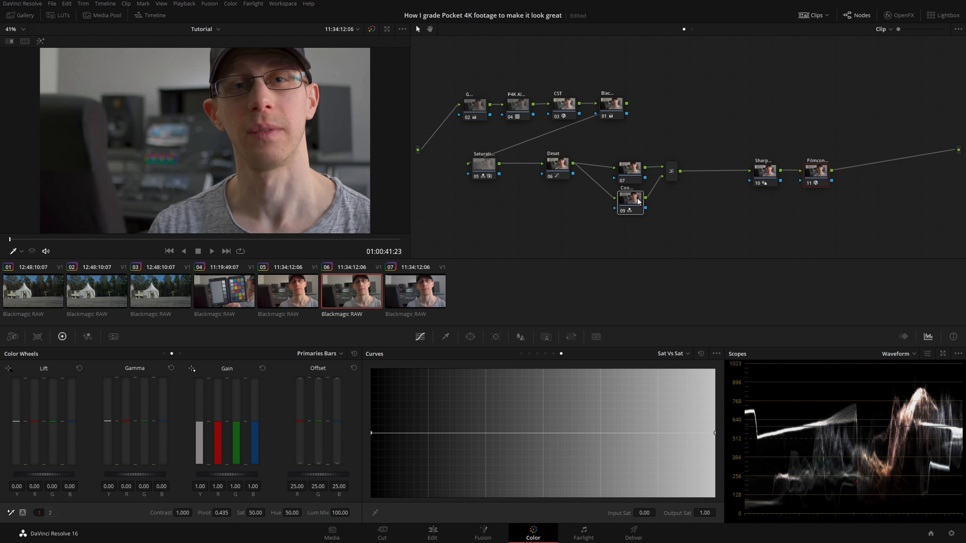
pyautogui.hotkey('ctrl', 'd')
pyautogui.hotkey('ctrl', 'd')
pyautogui.hotkey('ctrl', 'd')
pyautogui.hotkey('ctrl', 'd')
# - Show the Camera Raw settings of clip 01 and compare its grade with clip 02 by switching between them, ending on clip 02
pyautogui.click(48, 290)
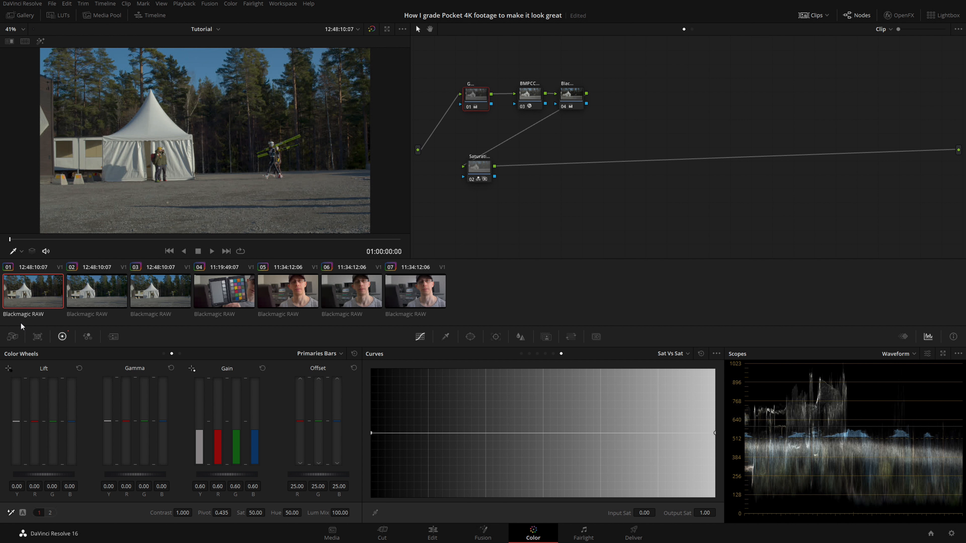
pyautogui.click(17, 335)
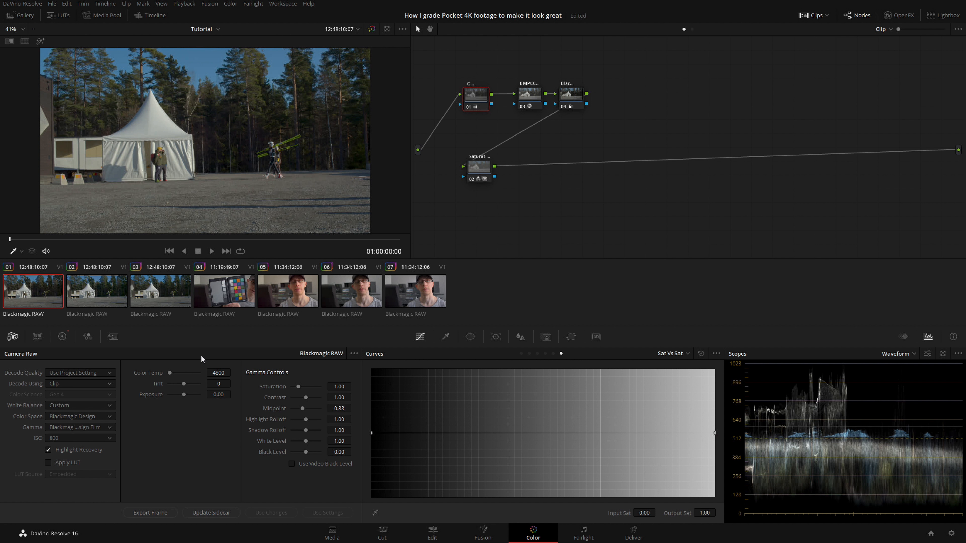
pyautogui.click(113, 299)
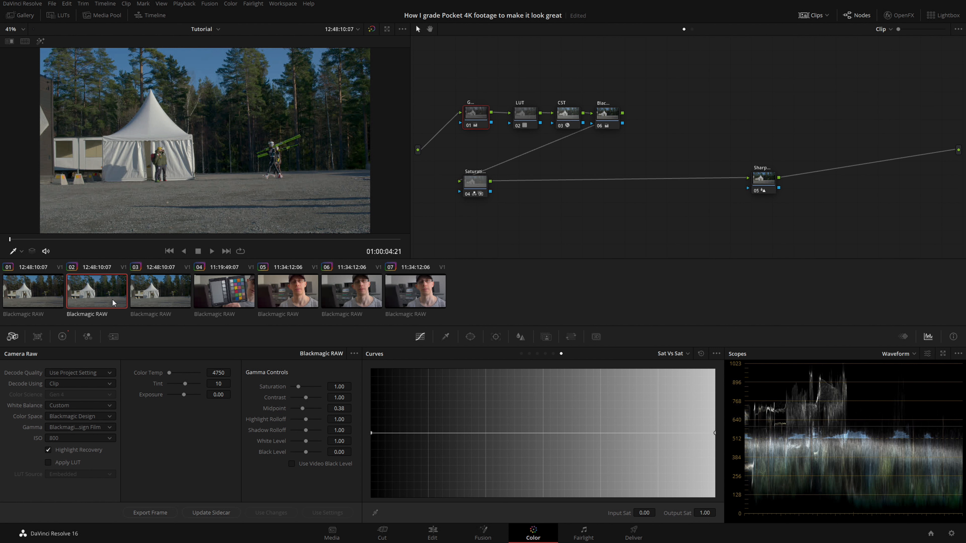
pyautogui.press('Up')
pyautogui.press('Down')
pyautogui.press('Up')
pyautogui.press('Down')
pyautogui.press('Up')
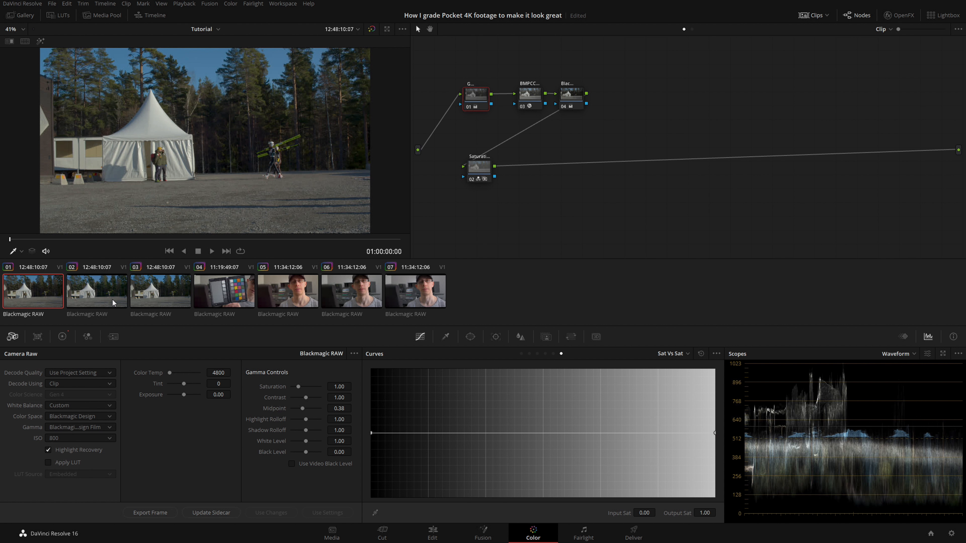
pyautogui.press('Down')
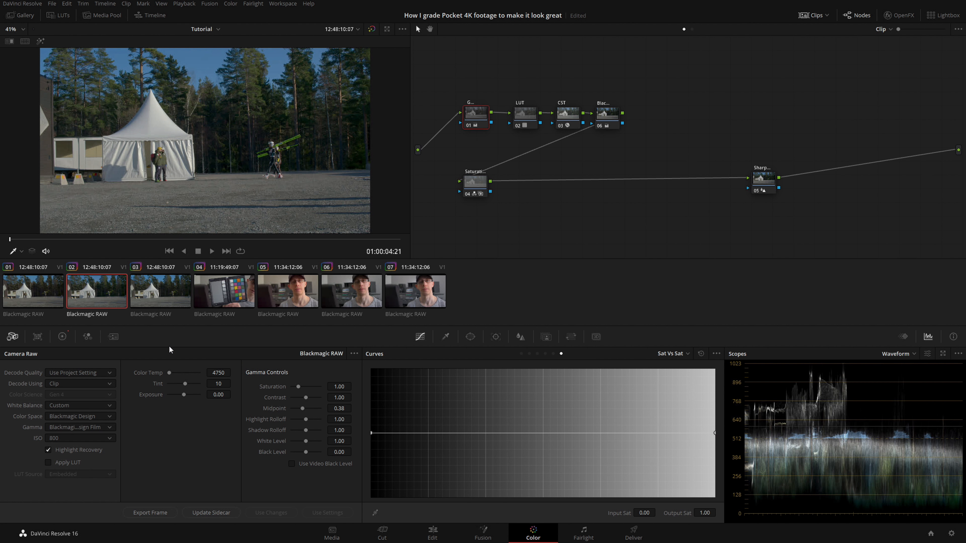
# - Compare the grade of clip 03 with clips 02 and 01 by switching repeatedly between them, ending on clip 03
pyautogui.click(167, 296)
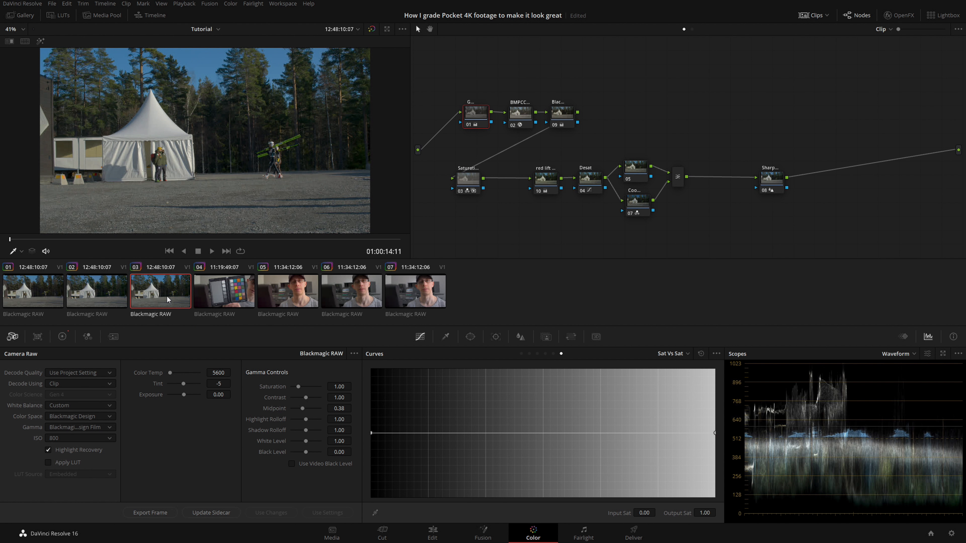
pyautogui.press('Up')
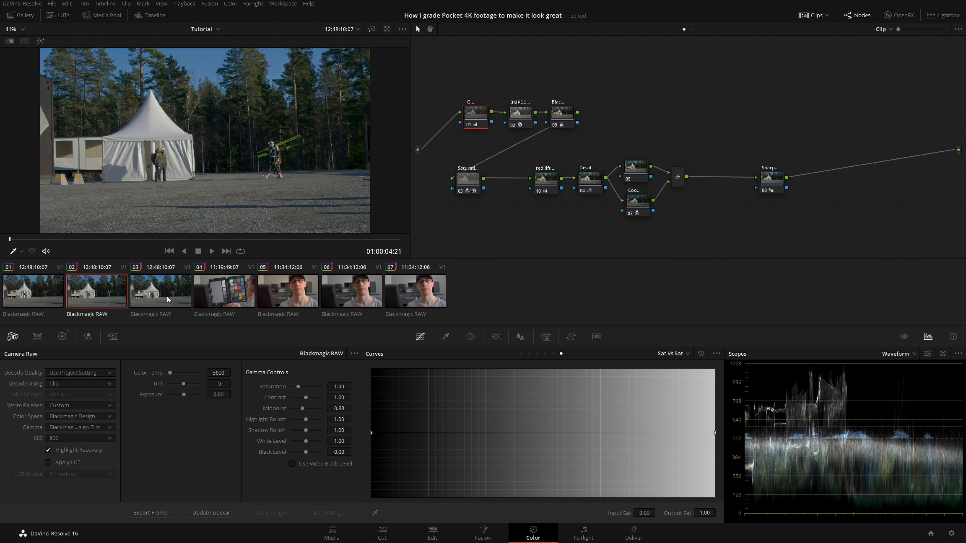
pyautogui.press('Down')
pyautogui.press('Up')
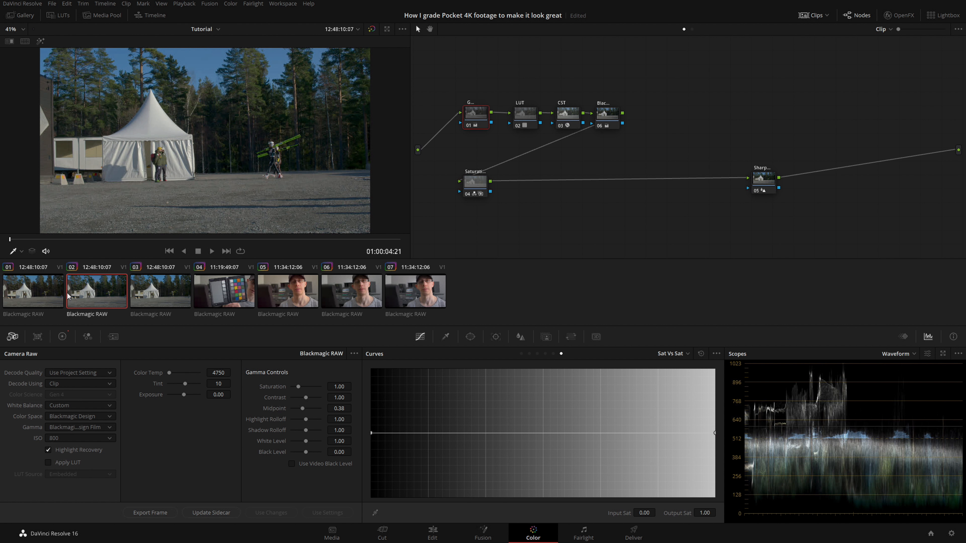
pyautogui.click(46, 292)
pyautogui.click(170, 294)
pyautogui.click(45, 298)
pyautogui.click(163, 295)
pyautogui.press('Up')
pyautogui.press('Down')
pyautogui.press('Up')
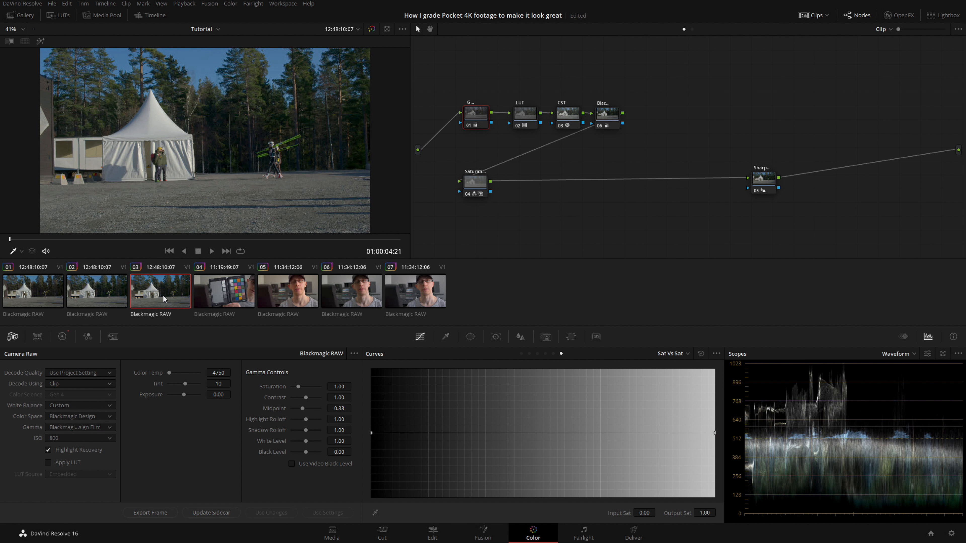
pyautogui.press('Down')
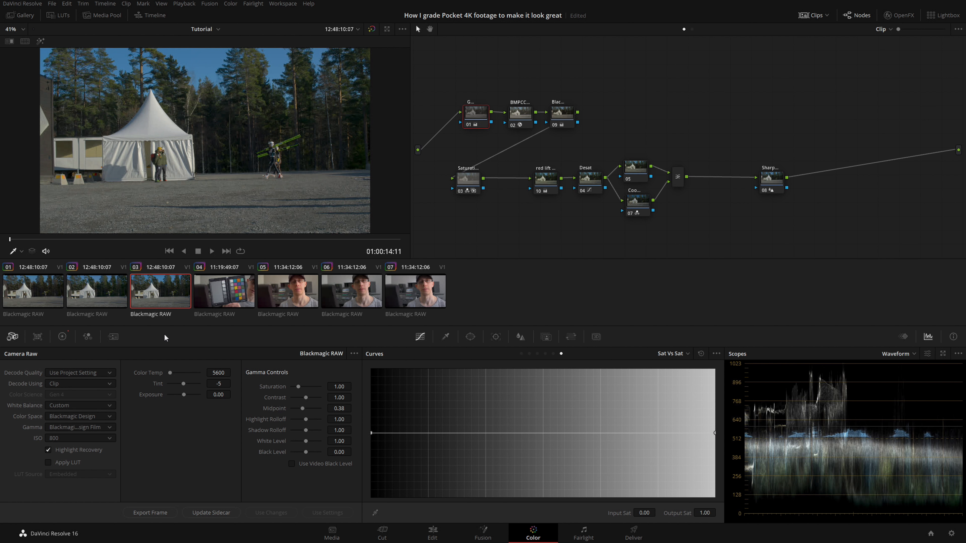
# - Compare grade versions 1 and 2 of clip 03 by switching repeatedly between them, ending on version 2 with the DUST35 node
pyautogui.click(600, 179)
pyautogui.click(643, 204)
pyautogui.hotkey('ctrl', 'n')
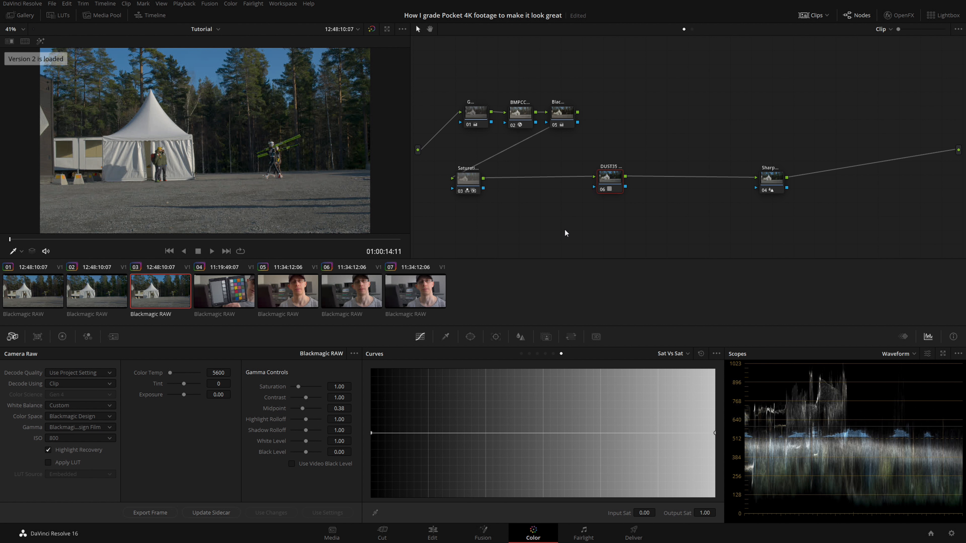
pyautogui.click(604, 190)
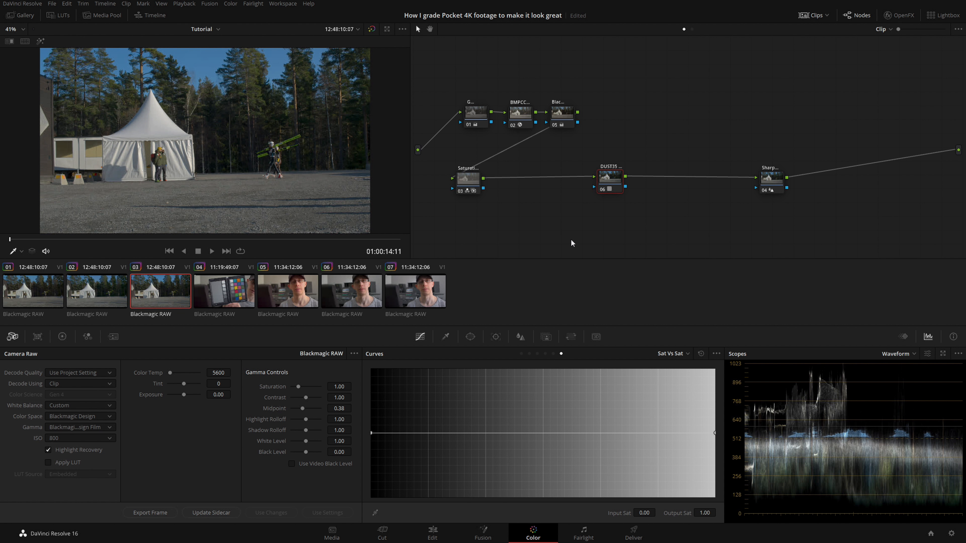
pyautogui.hotkey('ctrl', 'b')
pyautogui.hotkey('ctrl', 'n')
pyautogui.hotkey('ctrl', 'b')
pyautogui.hotkey('ctrl', 'n')
pyautogui.hotkey('ctrl', 'b')
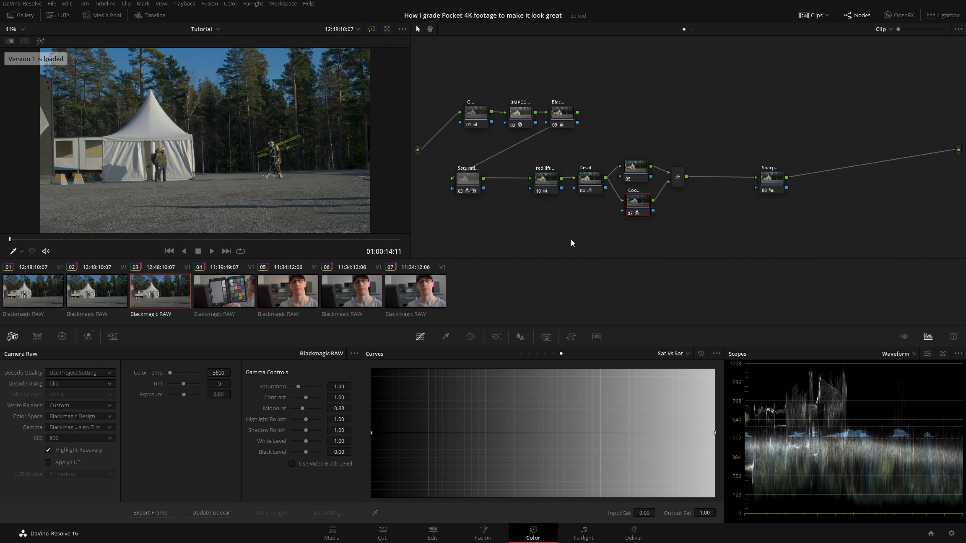
pyautogui.hotkey('ctrl', 'n')
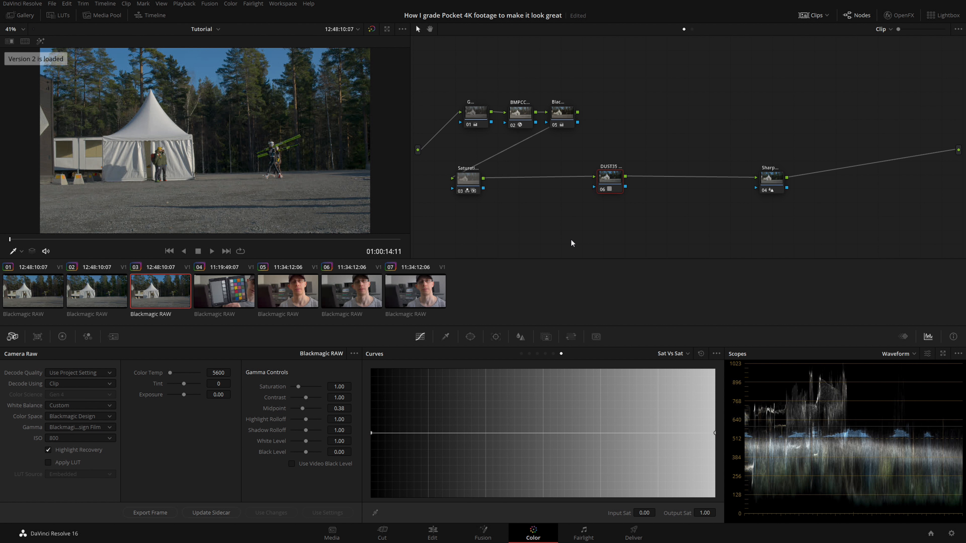